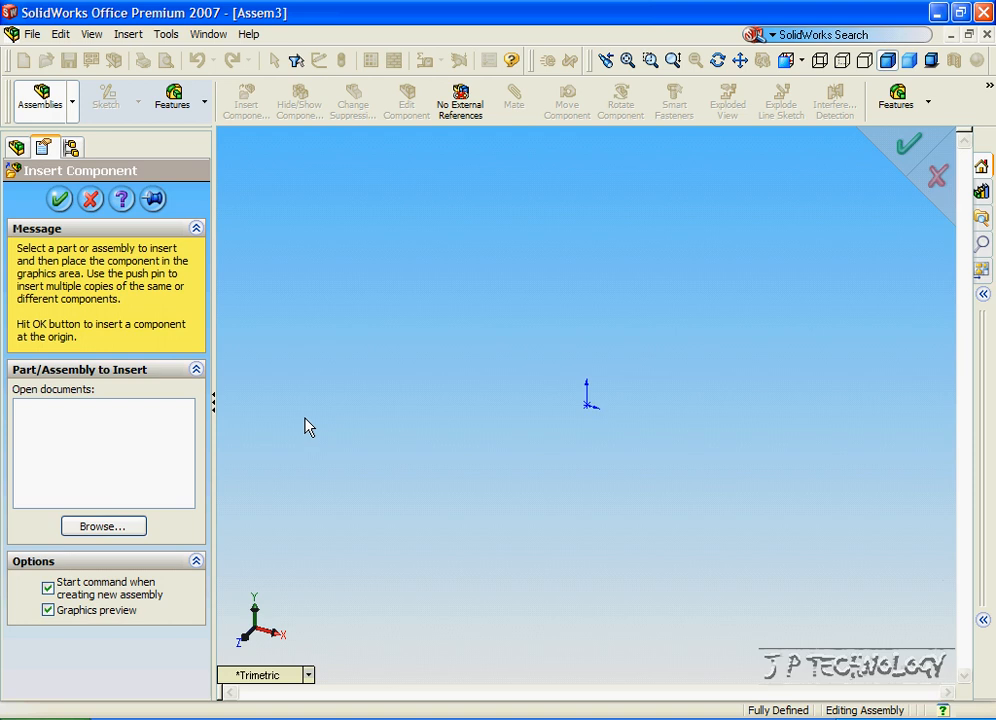
- Insert the BA3-Top part from the TV REMOTE folder and place it at the assembly origin
click(134, 527)
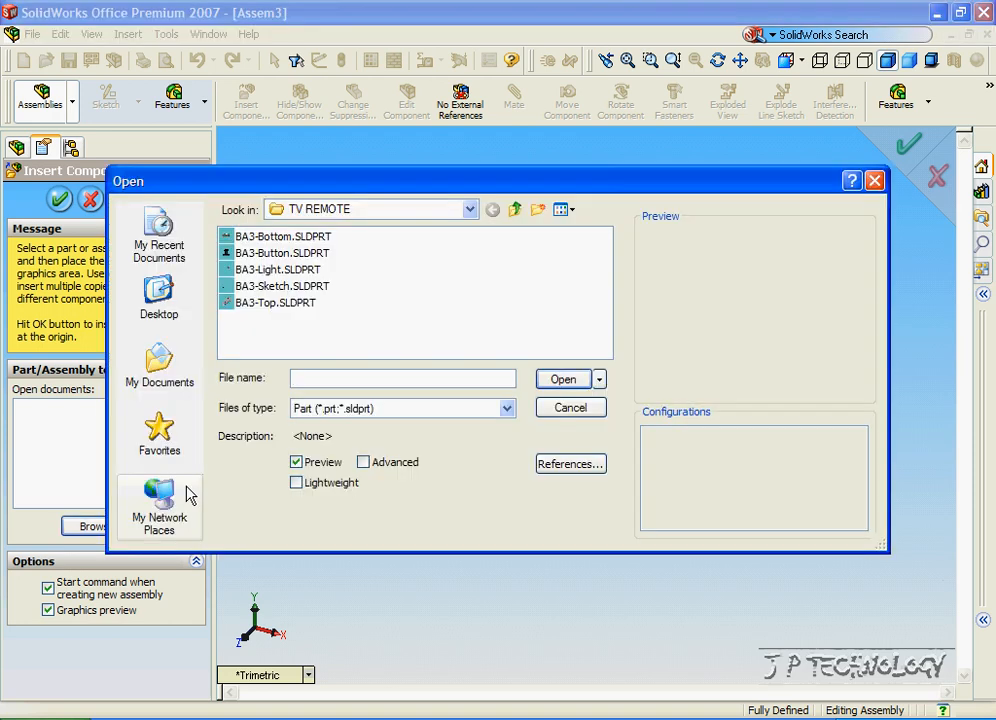
click(262, 303)
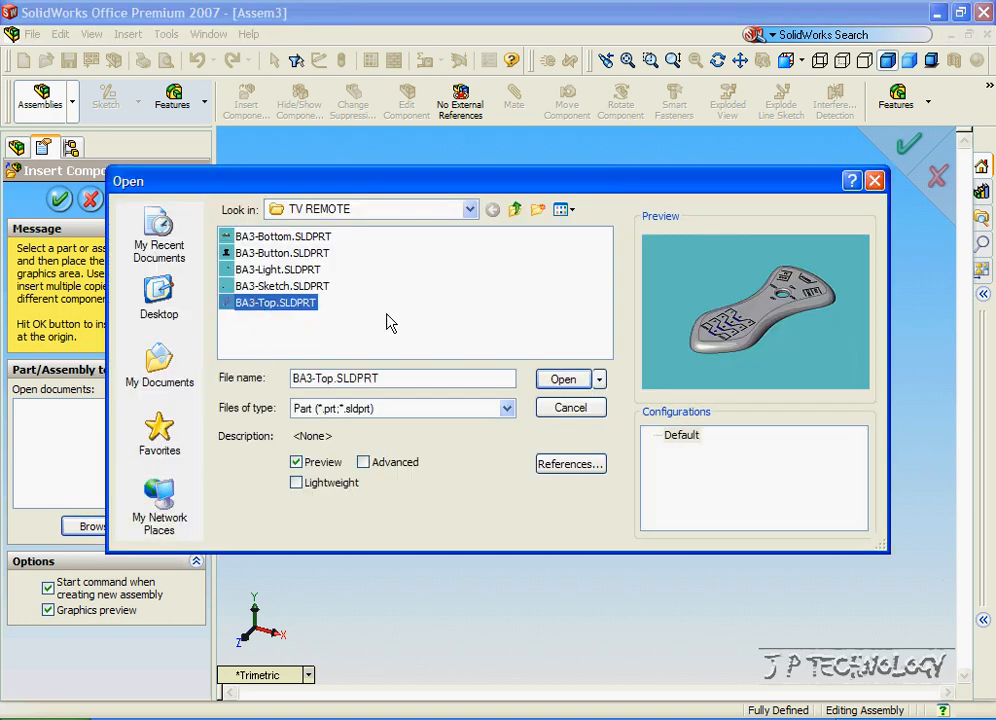
click(557, 381)
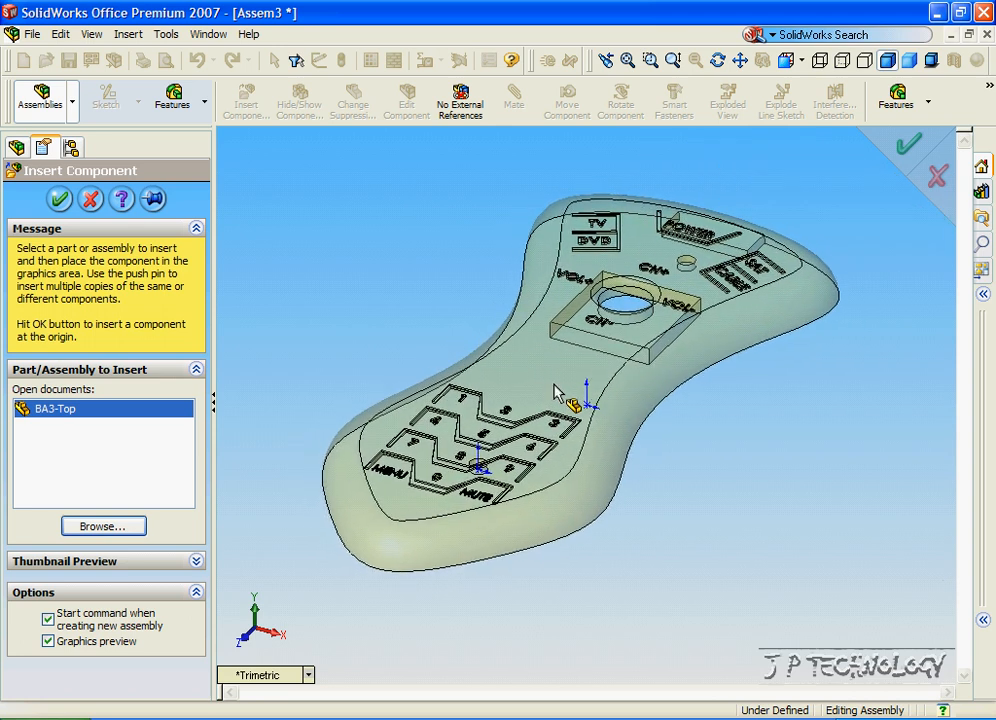
click(588, 403)
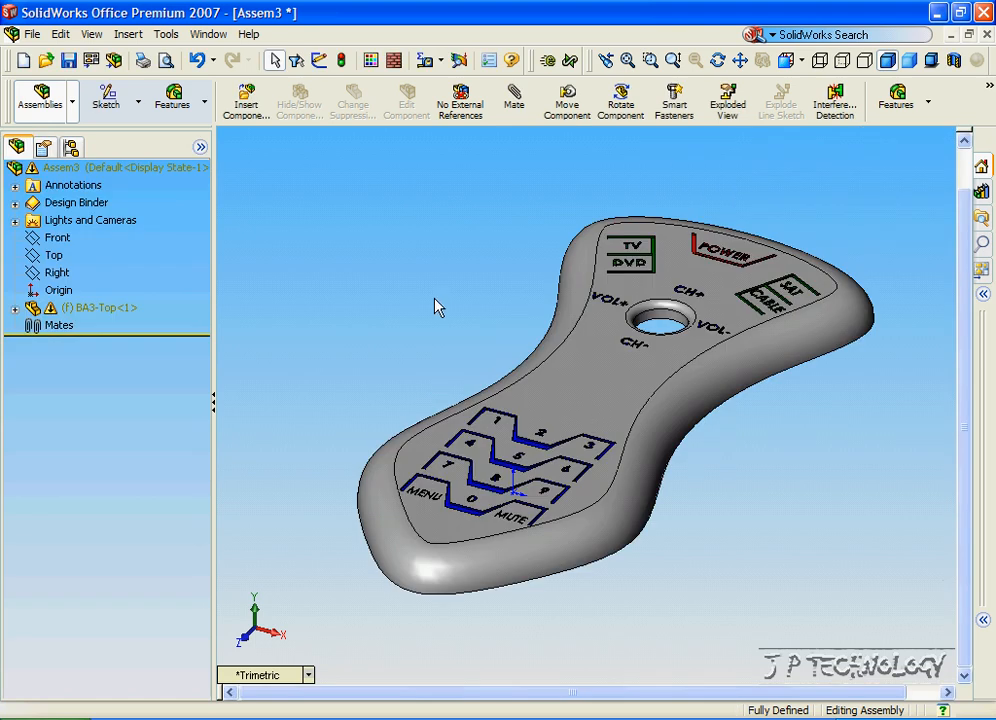
- Examine the remote's top cover and its round button hole from several angles
key(Left)
key(Left)
key(Left)
key(Left)
key(Left)
key(Right)
key(Right)
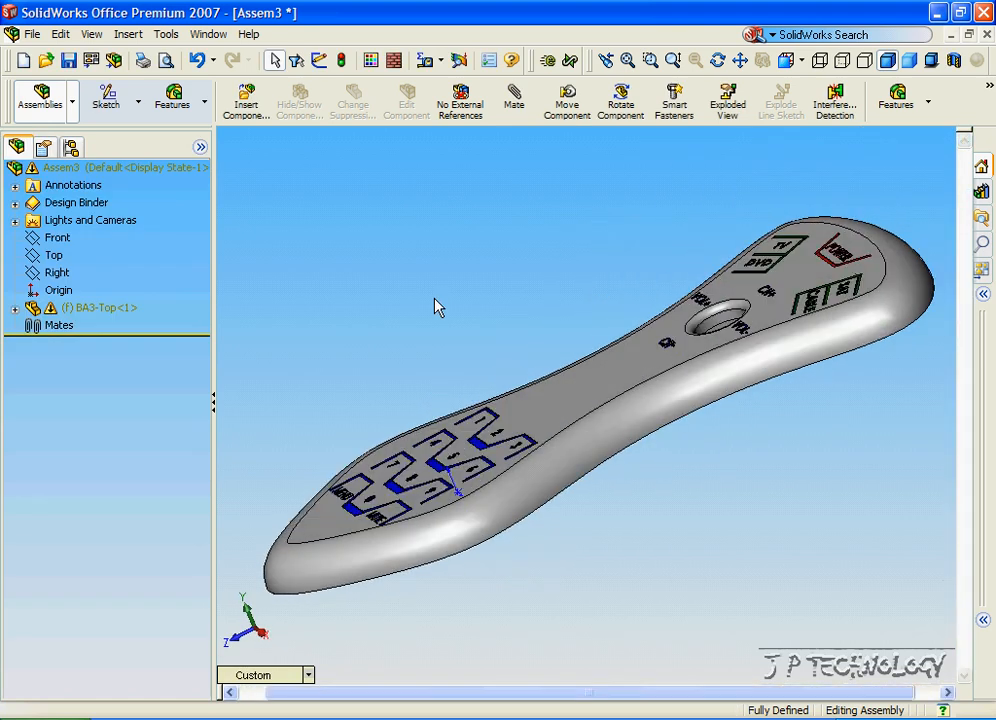
key(Right)
key(Right)
key(Right)
key(Down)
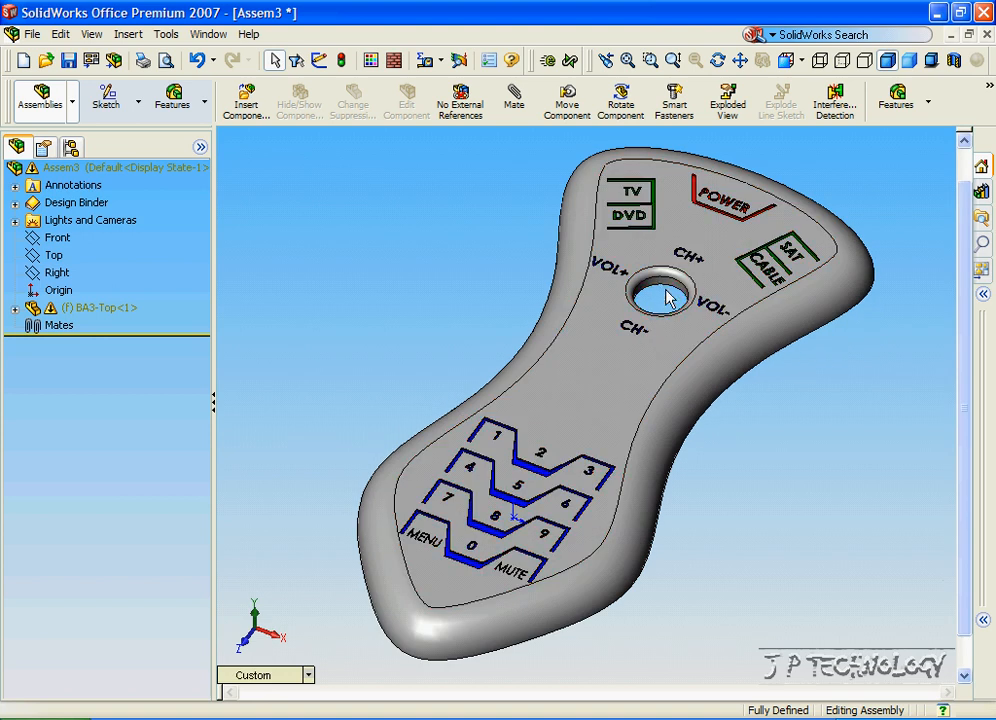
- Insert the BA3-Button part and place it in free space beside the top cover
click(246, 100)
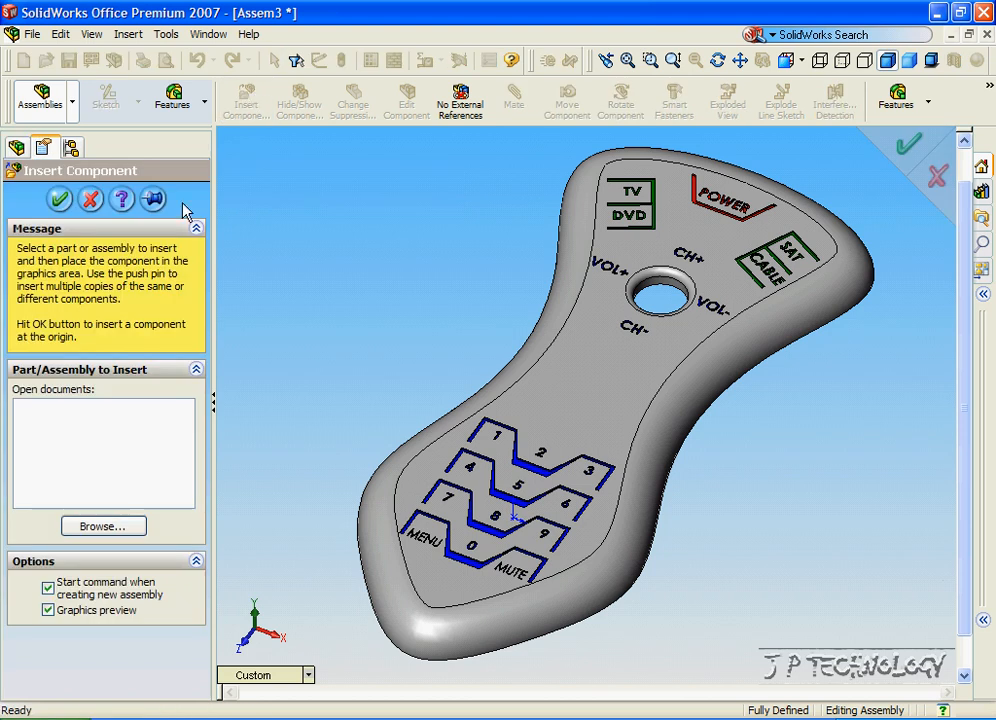
click(112, 530)
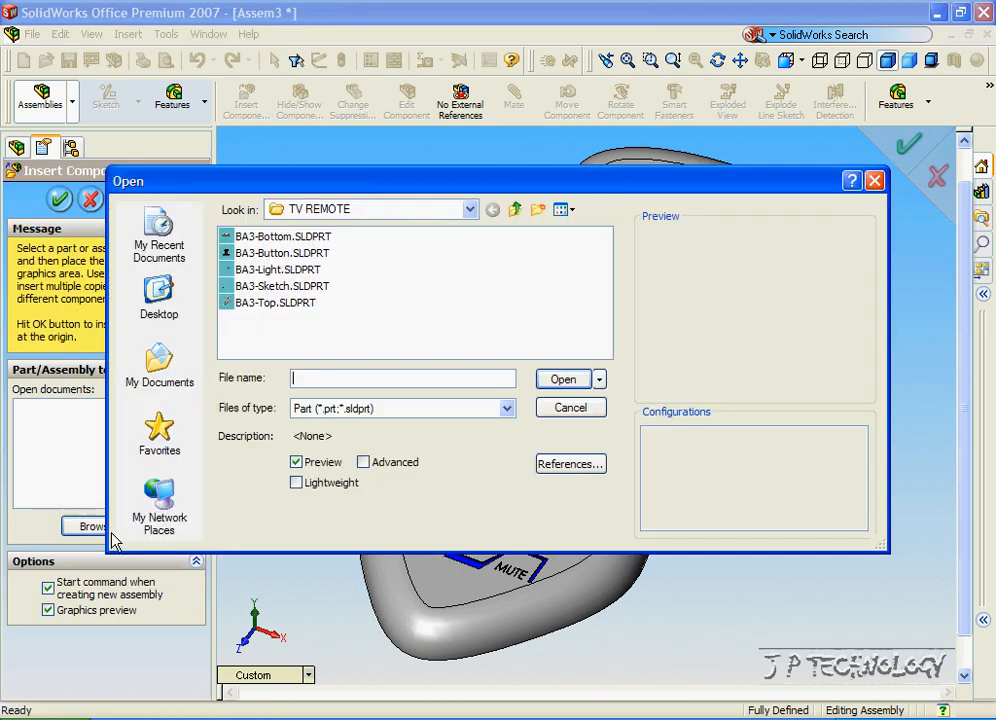
click(280, 253)
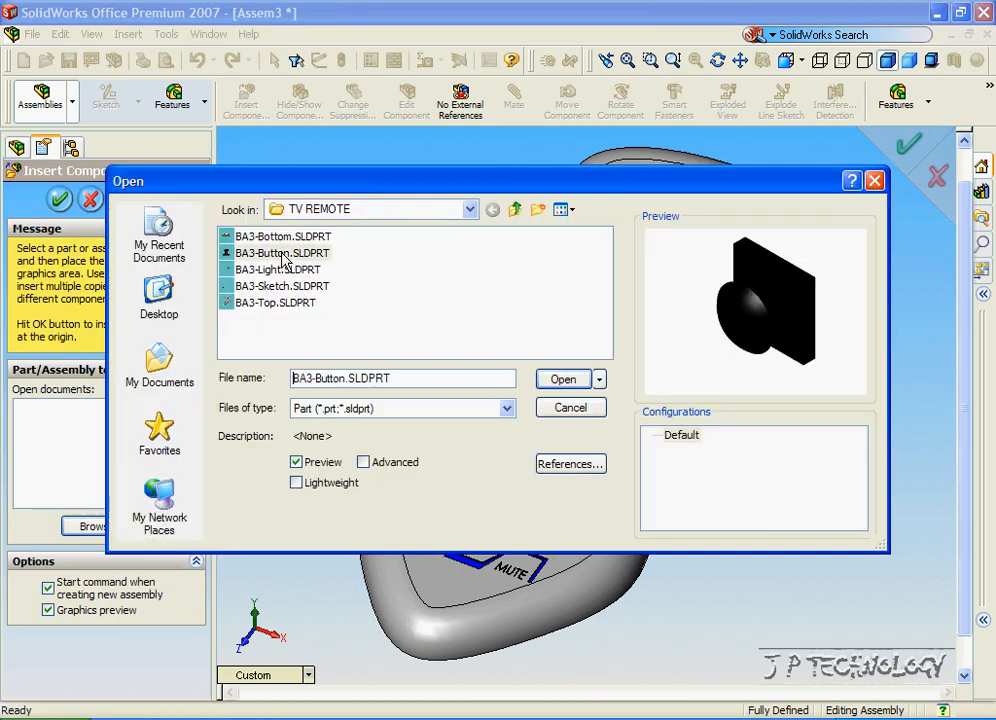
click(558, 380)
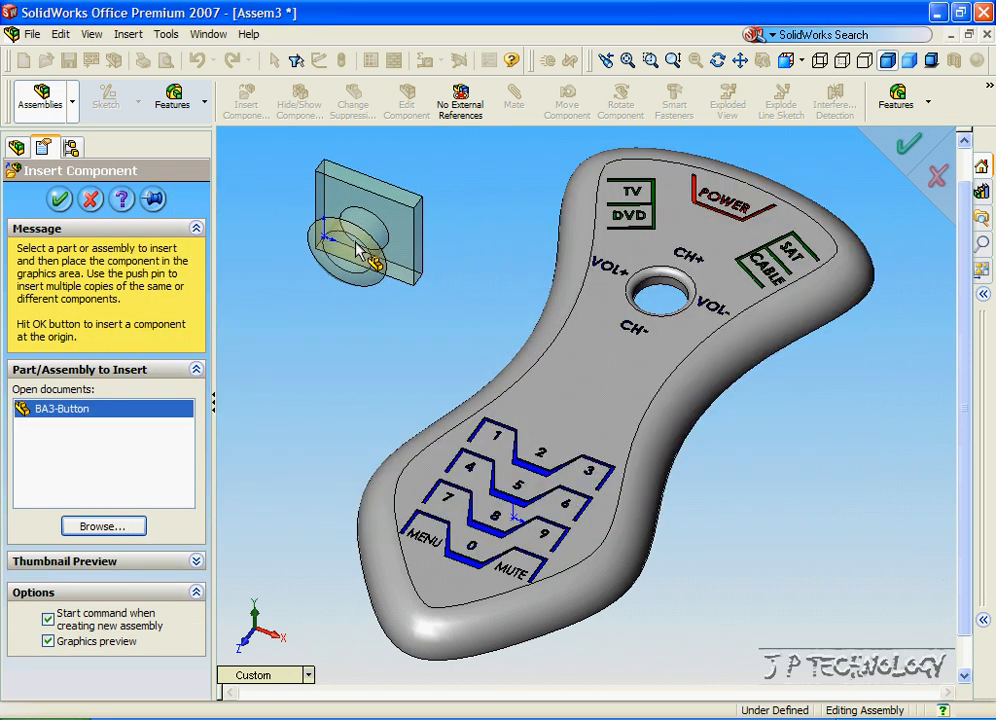
click(358, 250)
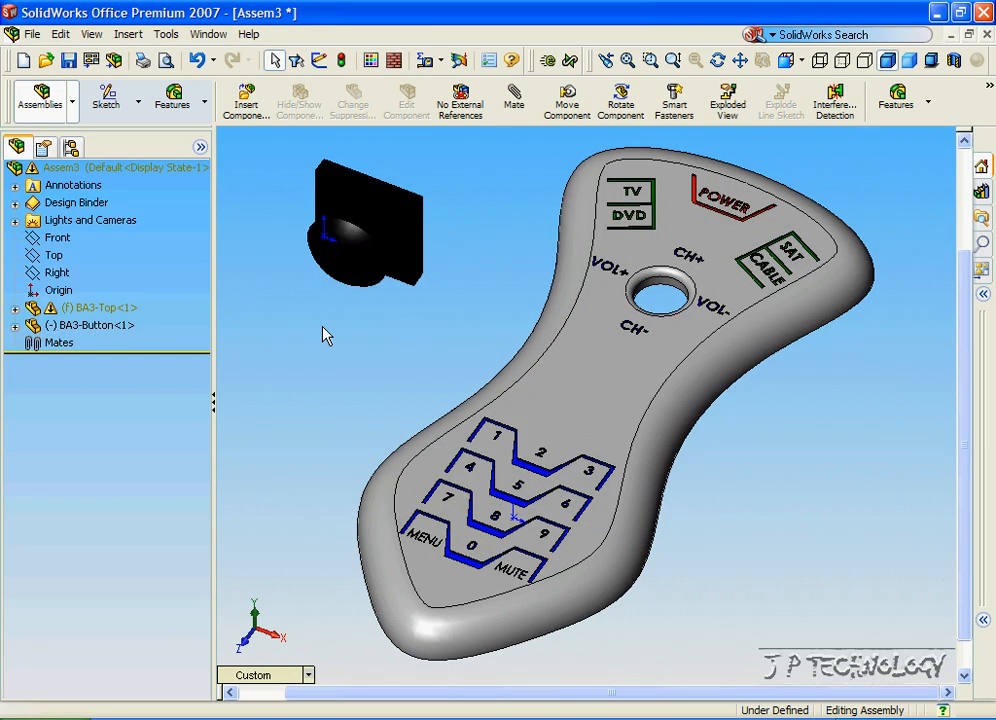
- Add a concentric mate between the button's cylindrical stem and the edge of the cover's round hole, and test the button's movement
middle_drag(367, 282, 402, 231)
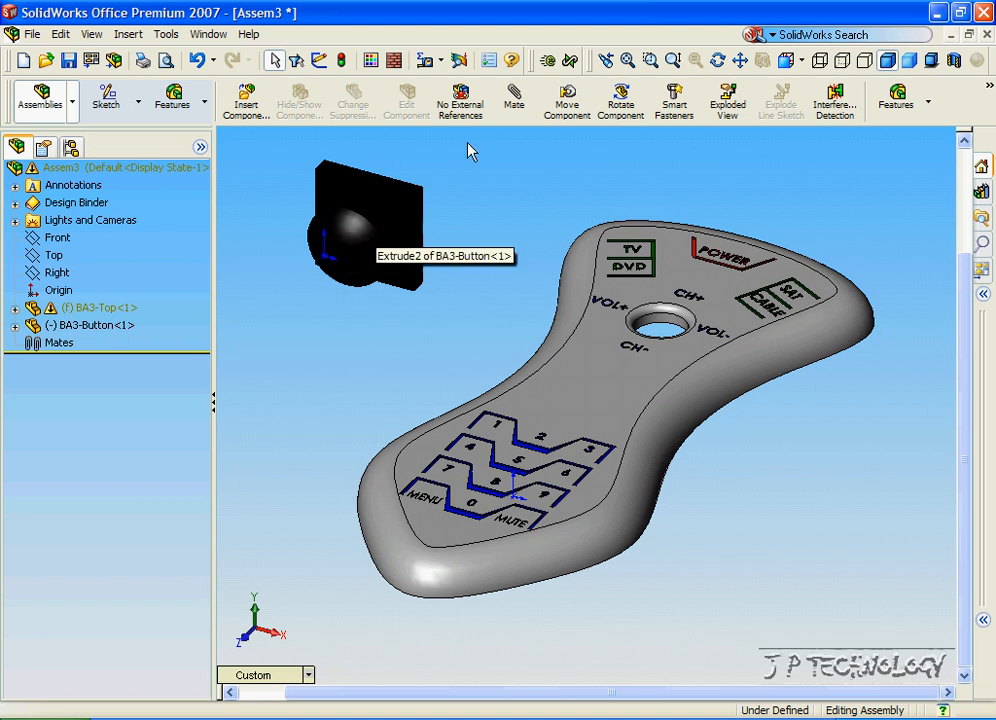
click(514, 100)
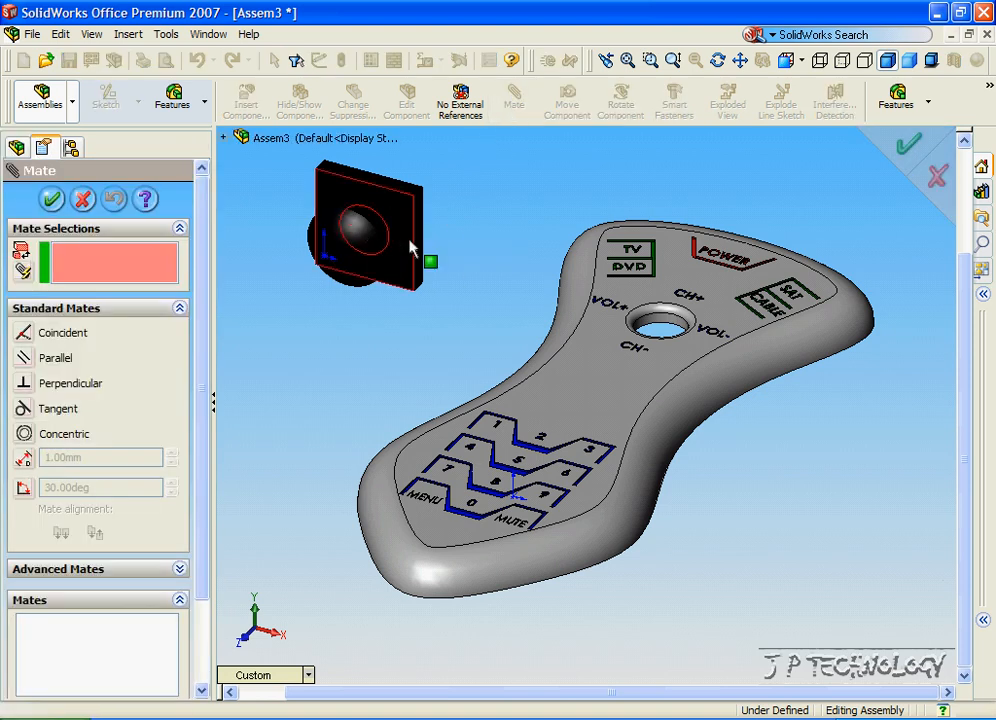
click(378, 231)
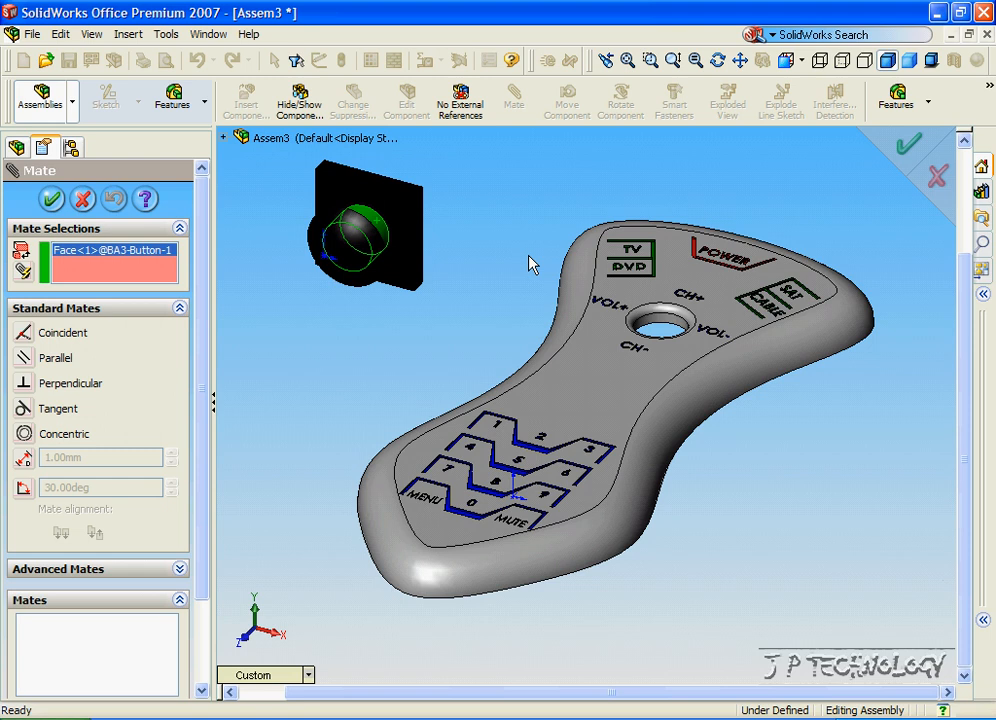
click(663, 326)
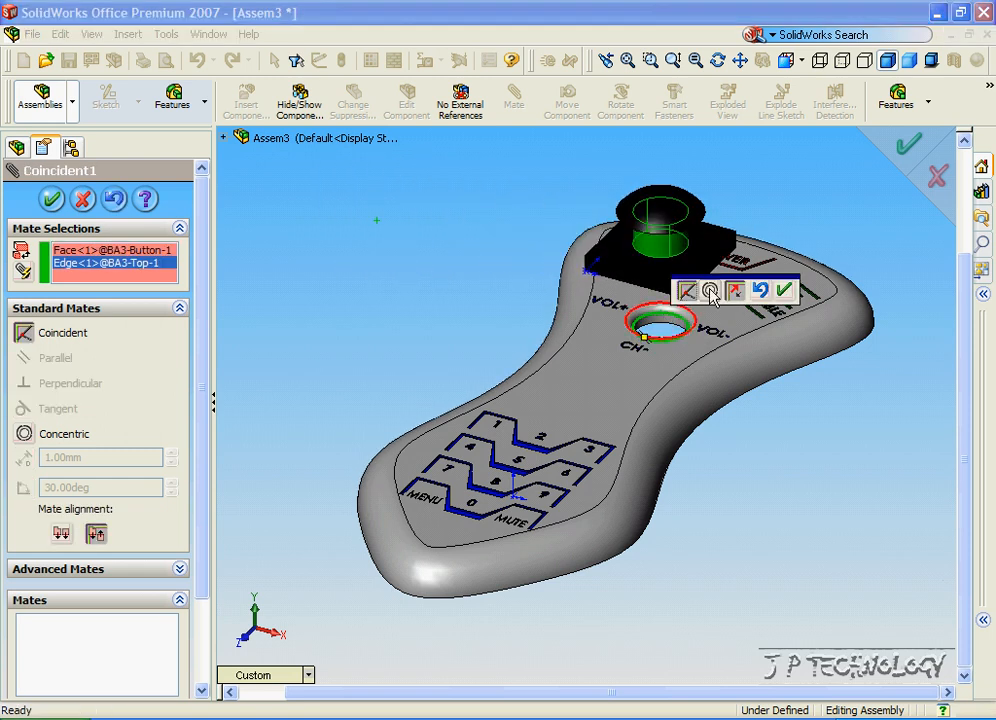
click(711, 292)
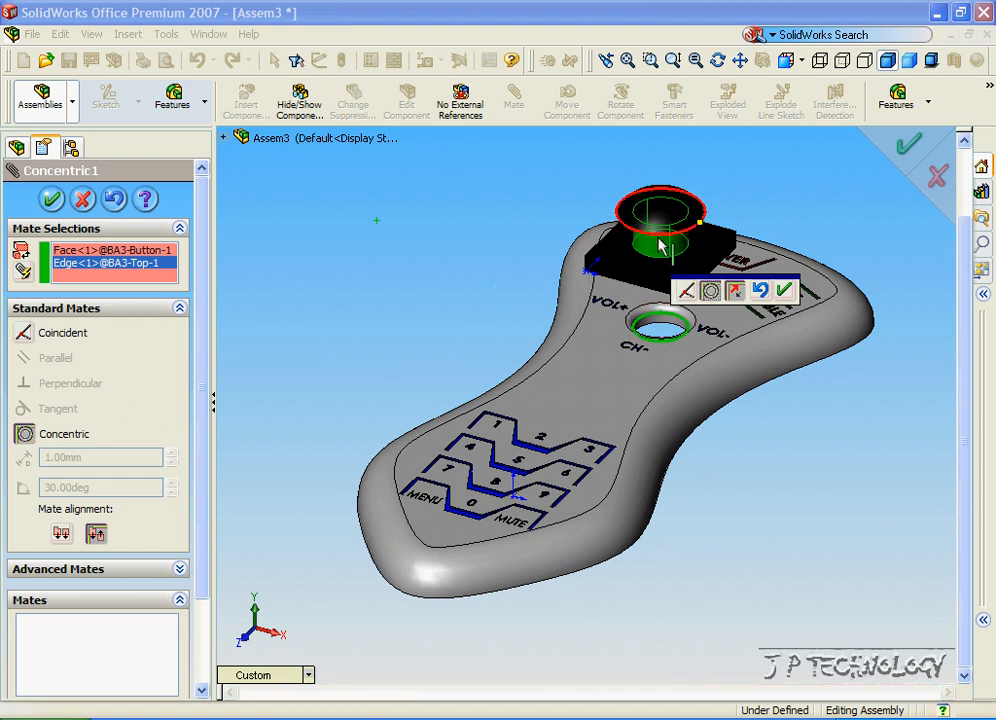
click(790, 293)
drag(677, 251, 660, 265)
drag(662, 320, 662, 238)
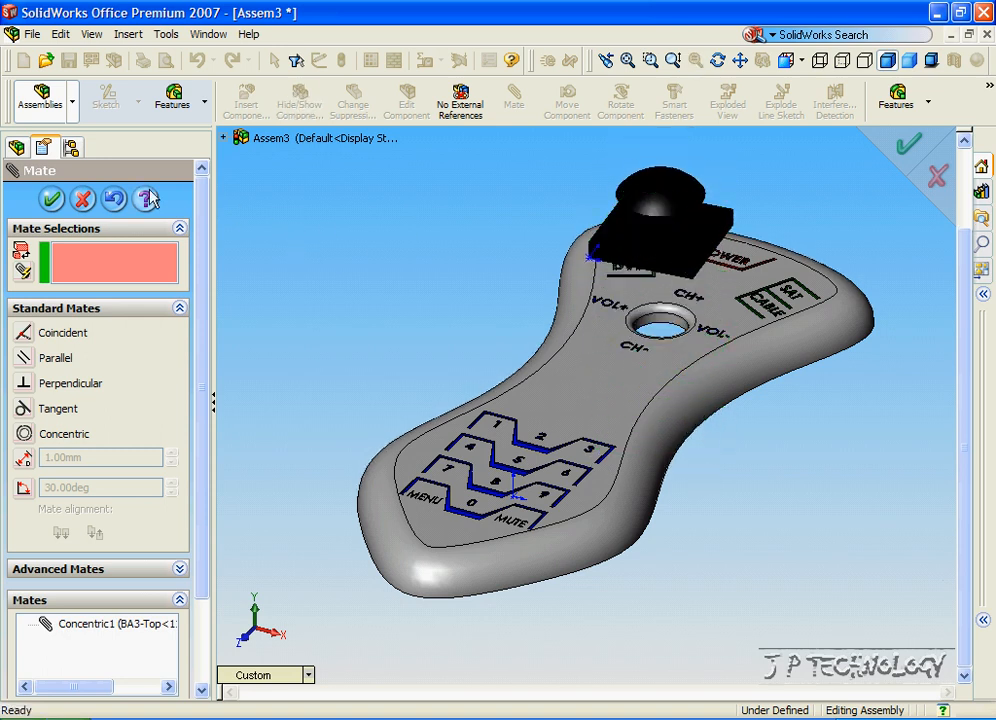
- Add a coincident mate between a side face of the button's square base and the matching side wall of the cover's underside pocket
mouse_move(625, 266)
mouse_down()
mouse_move(608, 244)
mouse_move(630, 246)
mouse_up()
click(632, 245)
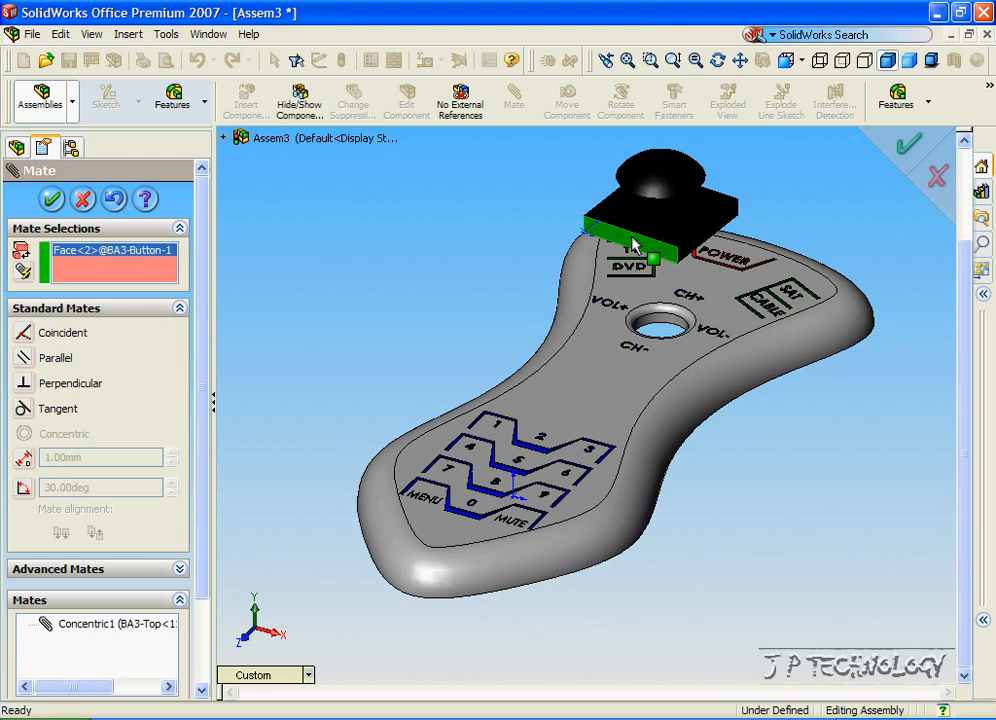
middle_drag(520, 280, 635, 390)
scroll(648, 420, down, 3)
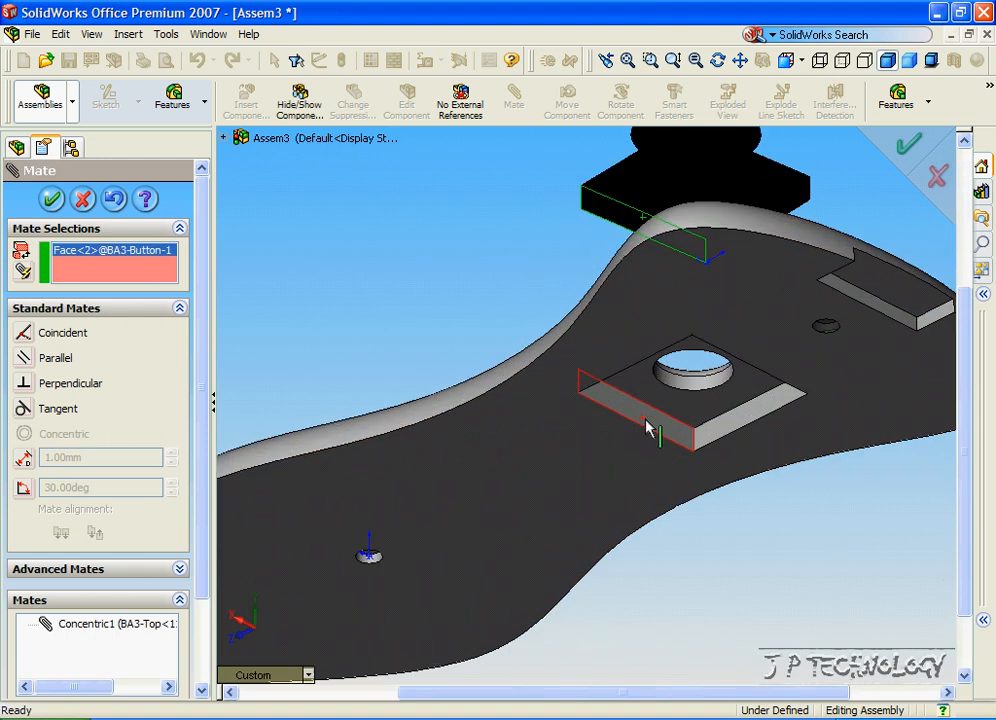
click(635, 417)
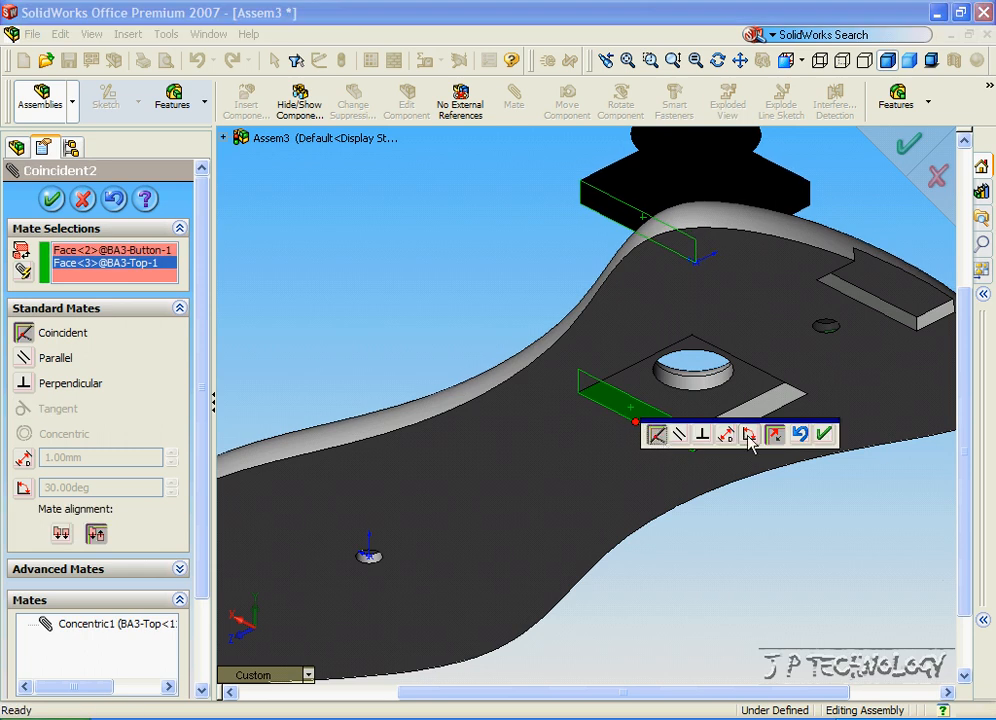
click(823, 433)
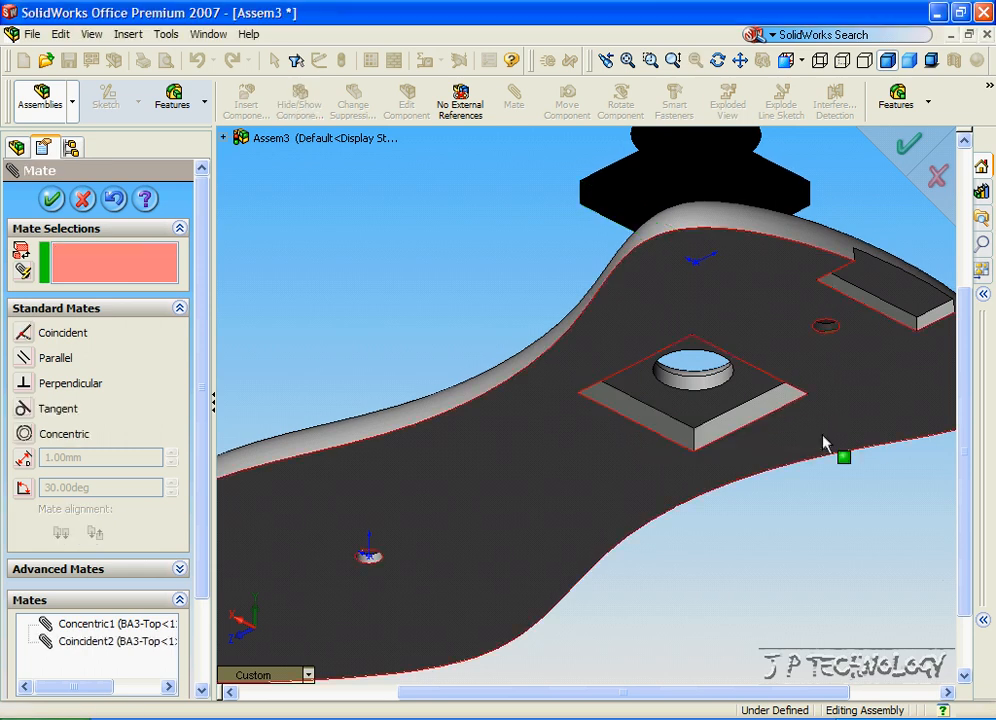
- Mate the stem-side face of the button's square base coincident with the floor of the cover's pocket, and finish mating
middle_drag(440, 251, 676, 260)
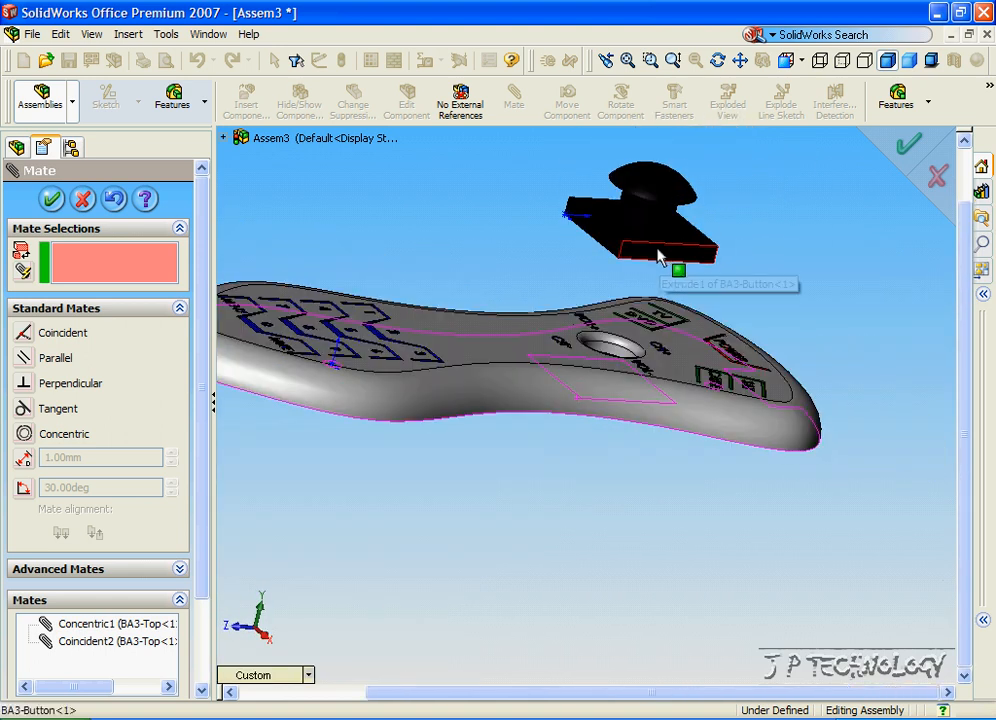
drag(663, 262, 693, 290)
click(620, 260)
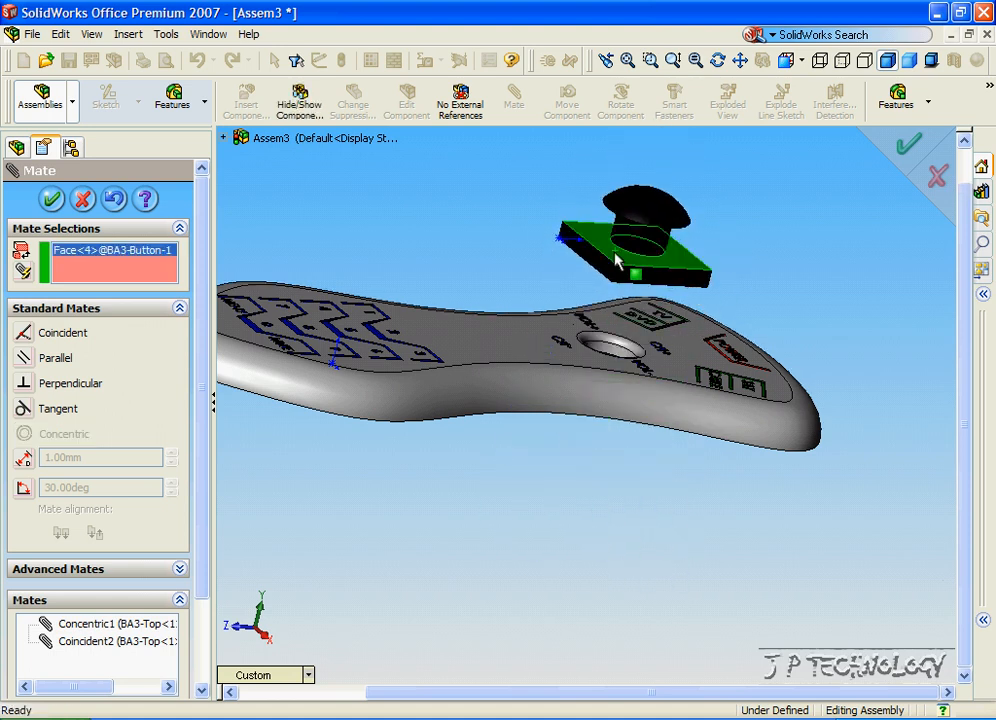
middle_drag(602, 413, 597, 487)
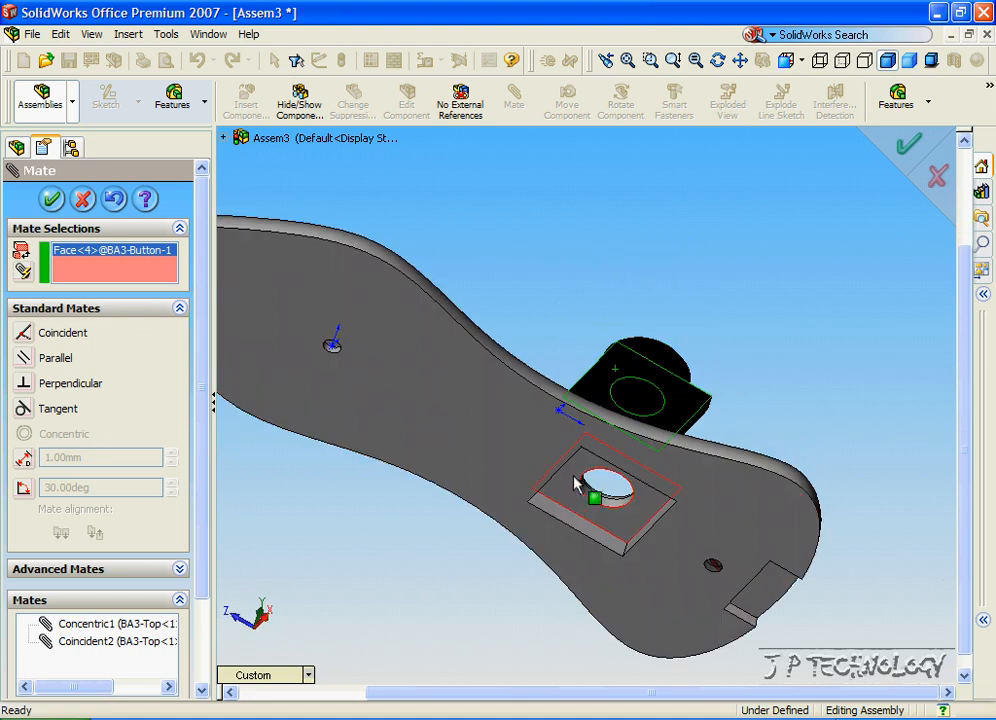
click(585, 480)
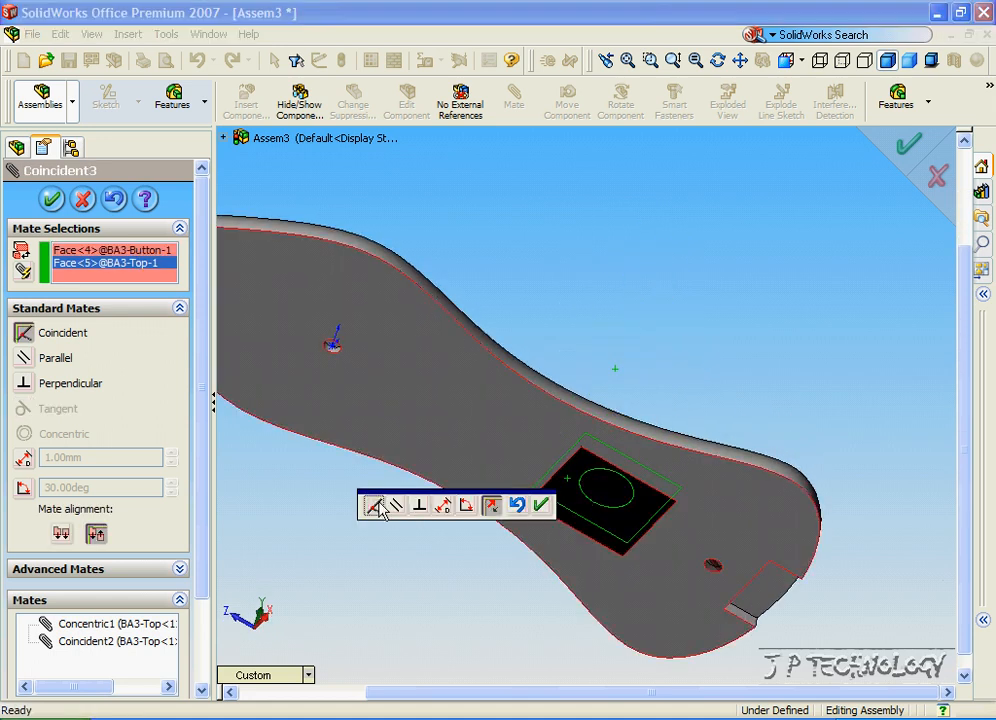
click(541, 507)
middle_drag(425, 571, 645, 342)
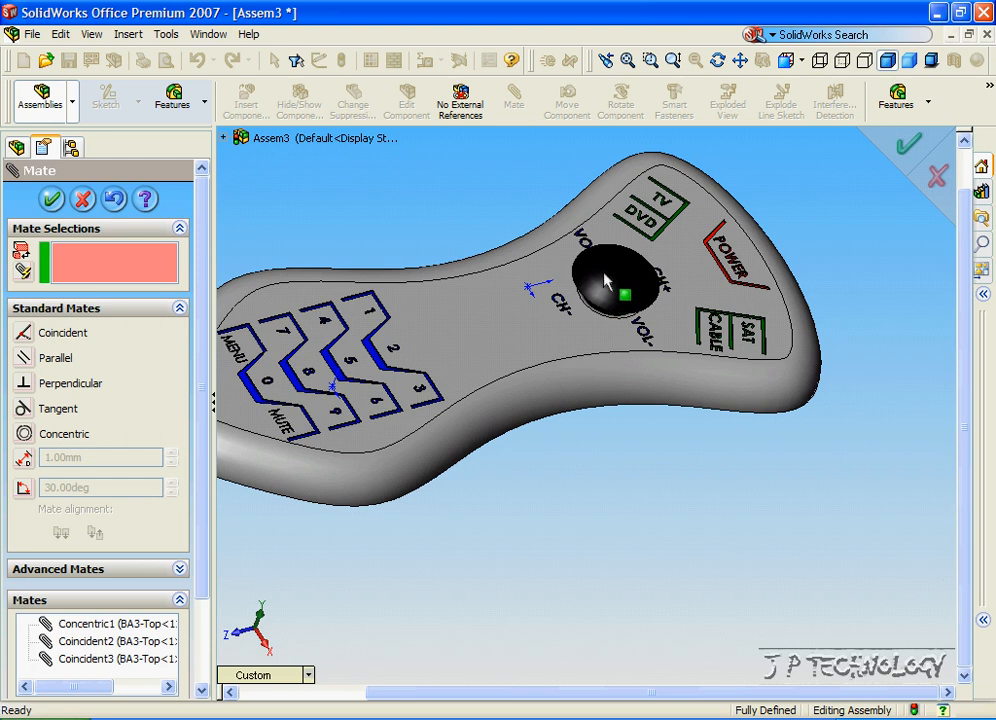
click(55, 201)
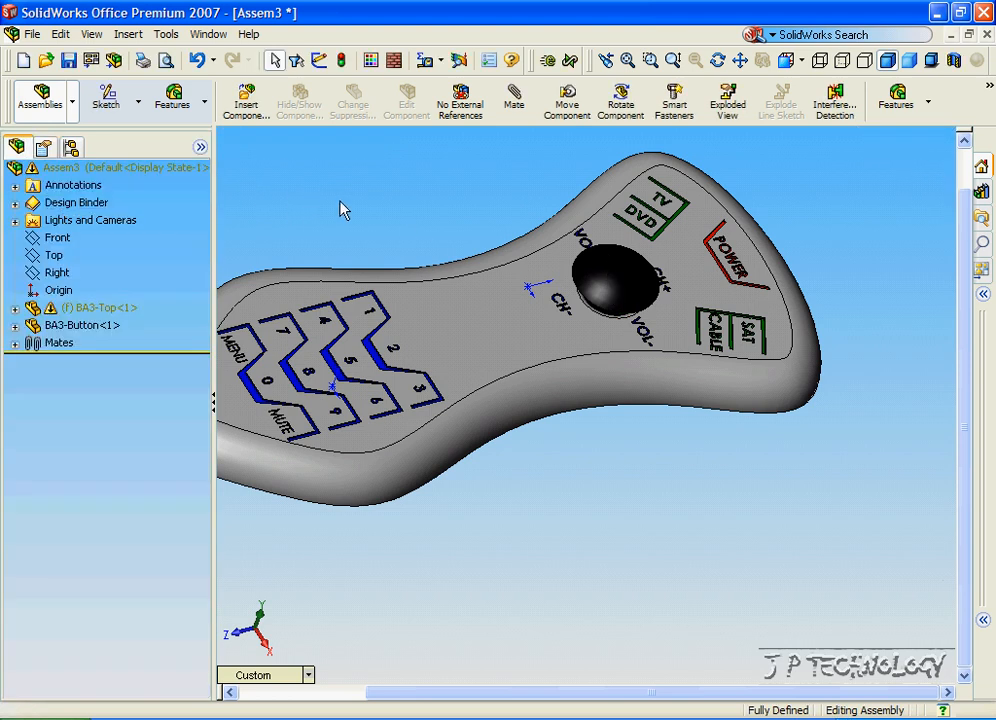
- Insert the BA3-Light part and place it in free space beyond the notched end of the cover
middle_drag(341, 203, 324, 200)
scroll(340, 202, up, 2)
key(Up)
key(Up)
key(Up)
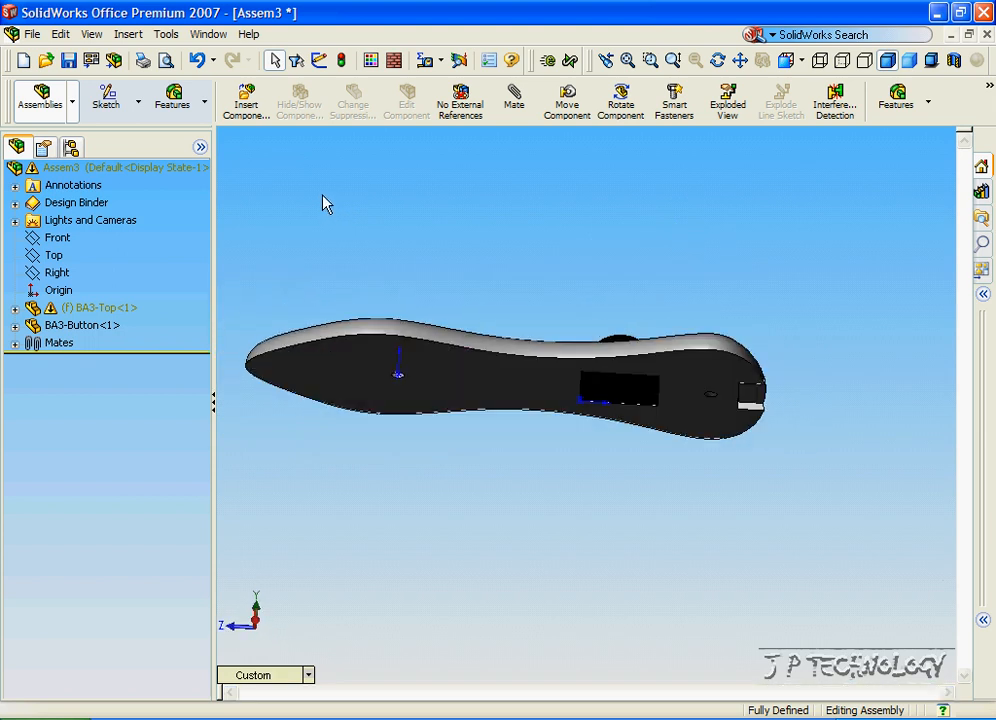
click(247, 104)
click(118, 526)
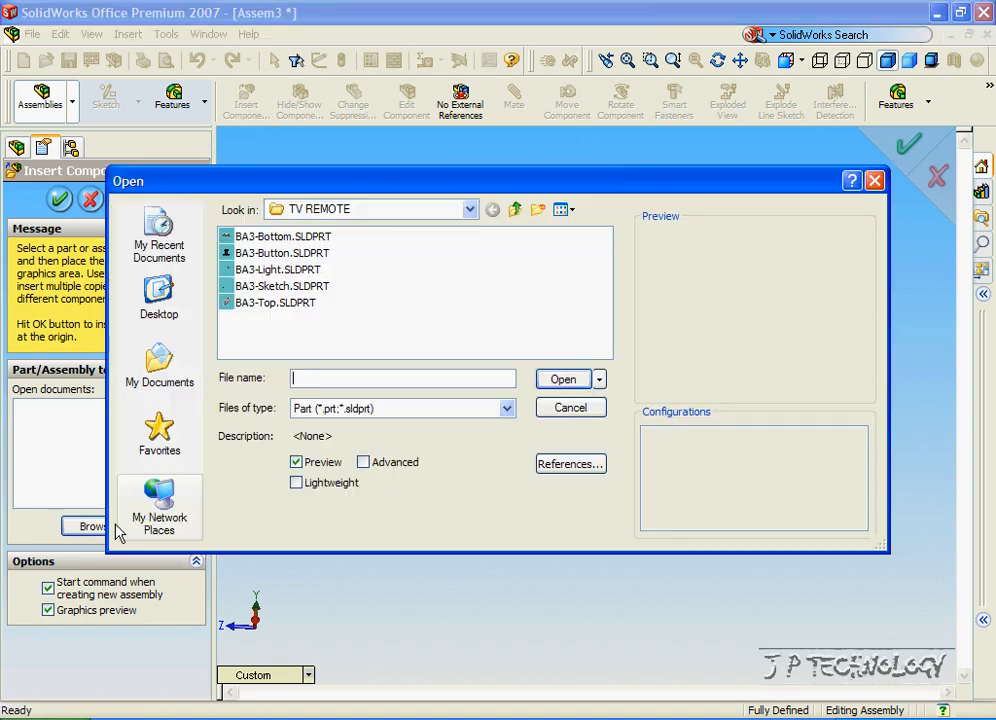
click(271, 270)
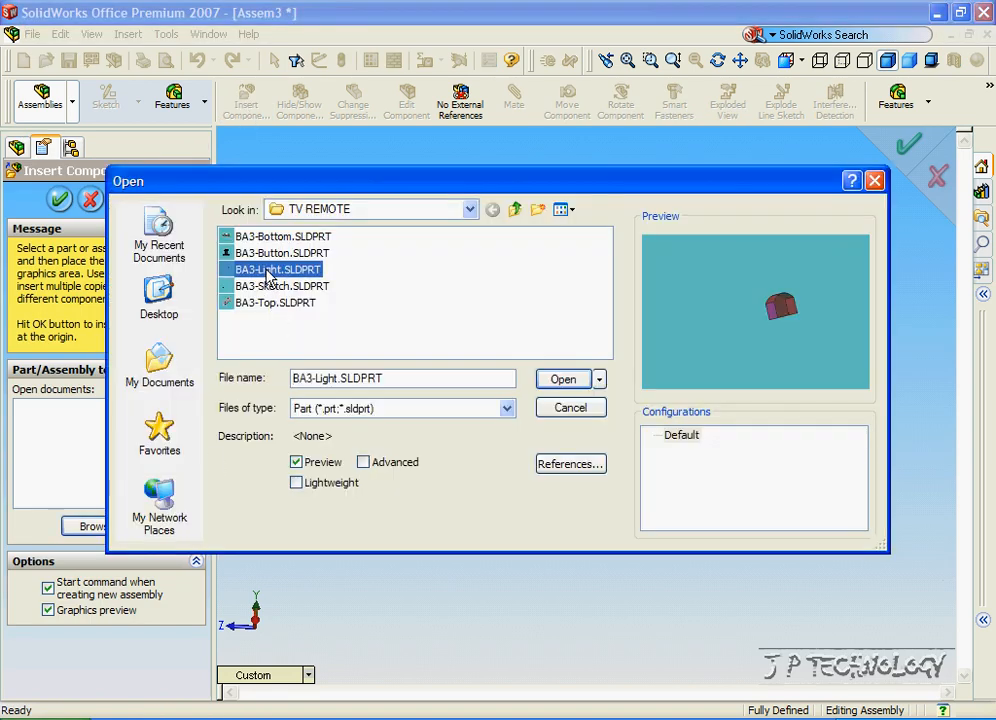
click(563, 380)
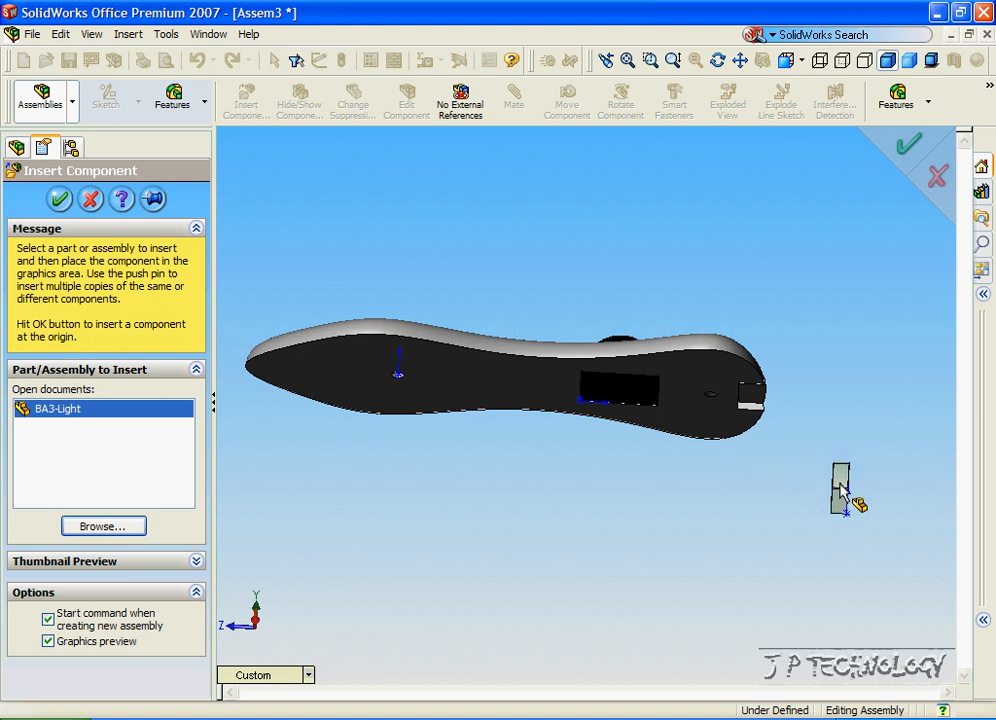
click(886, 420)
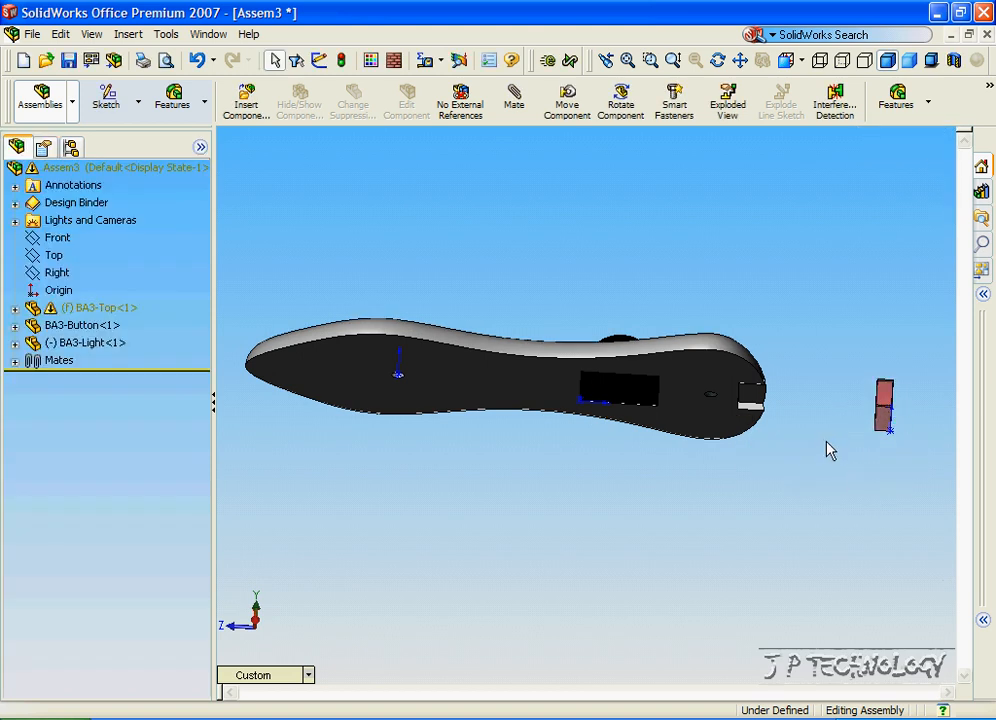
- Add a coincident mate between the light's flat back face and the long inner wall of the notch in the top cover's end
middle_drag(823, 443, 680, 332)
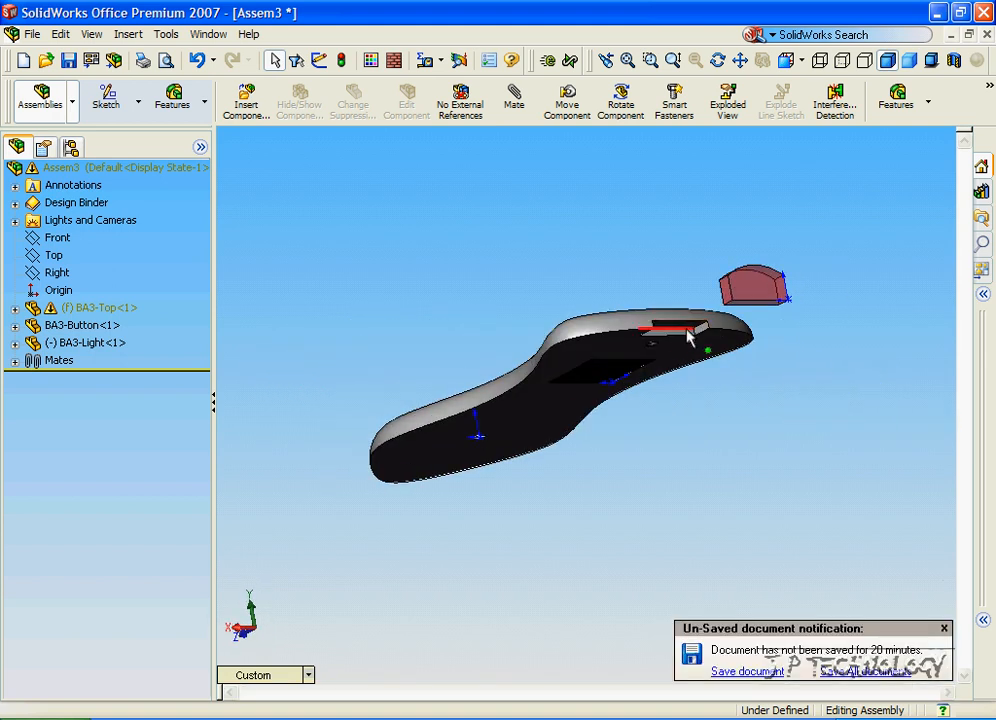
mouse_move(858, 376)
middle_down()
mouse_move(833, 363)
mouse_move(885, 340)
mouse_move(860, 368)
middle_up()
click(862, 370)
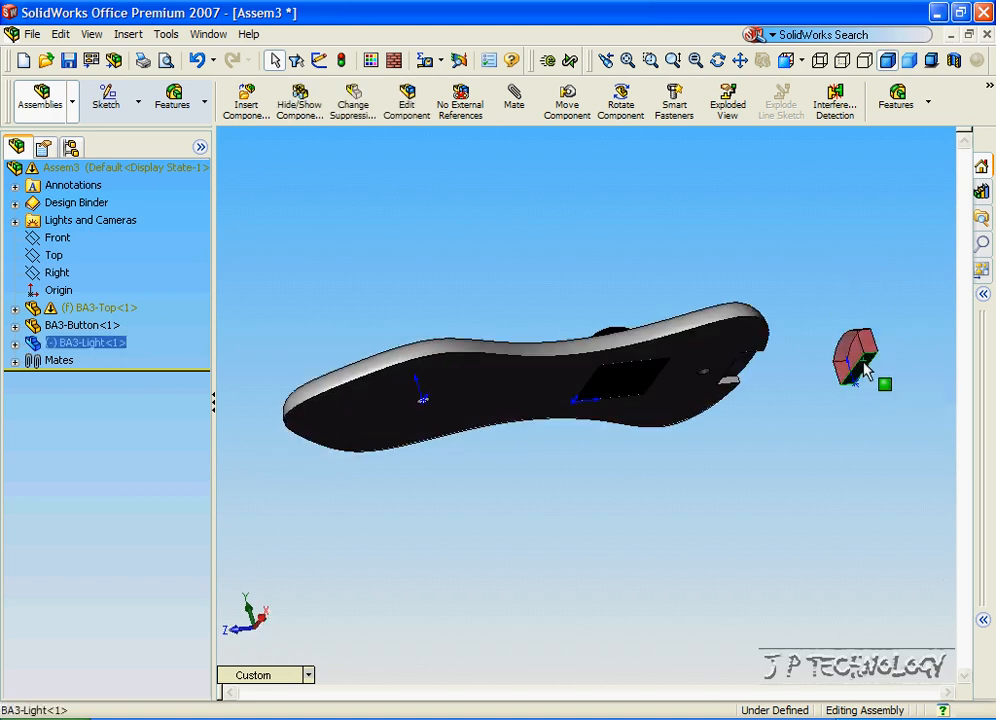
click(514, 100)
middle_drag(782, 338, 694, 383)
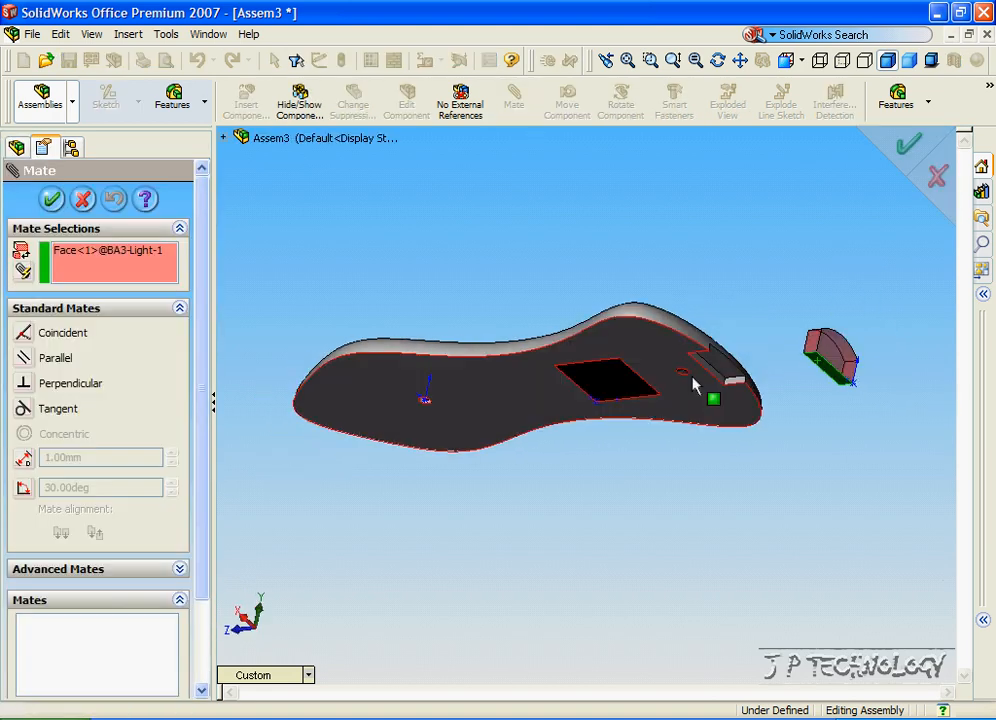
scroll(700, 388, down, 5)
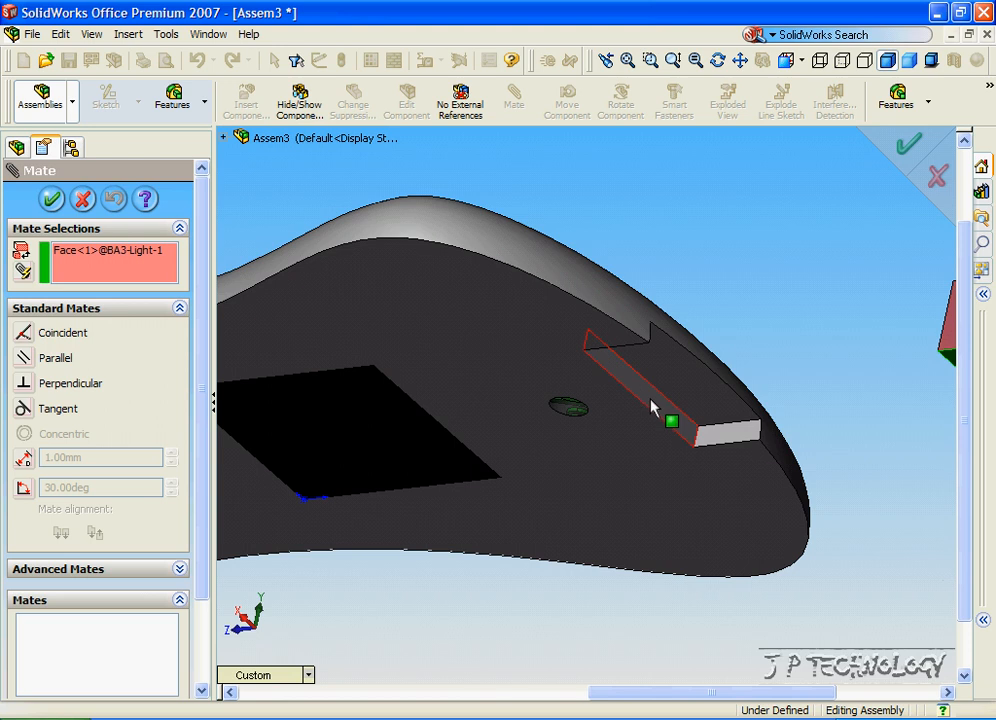
click(651, 405)
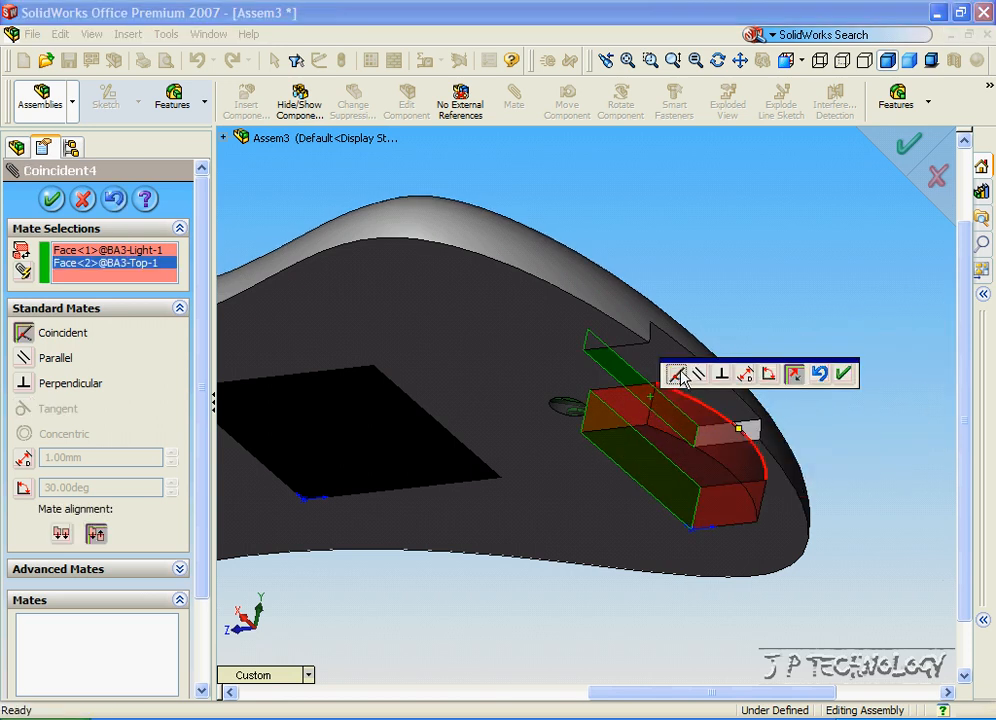
click(843, 374)
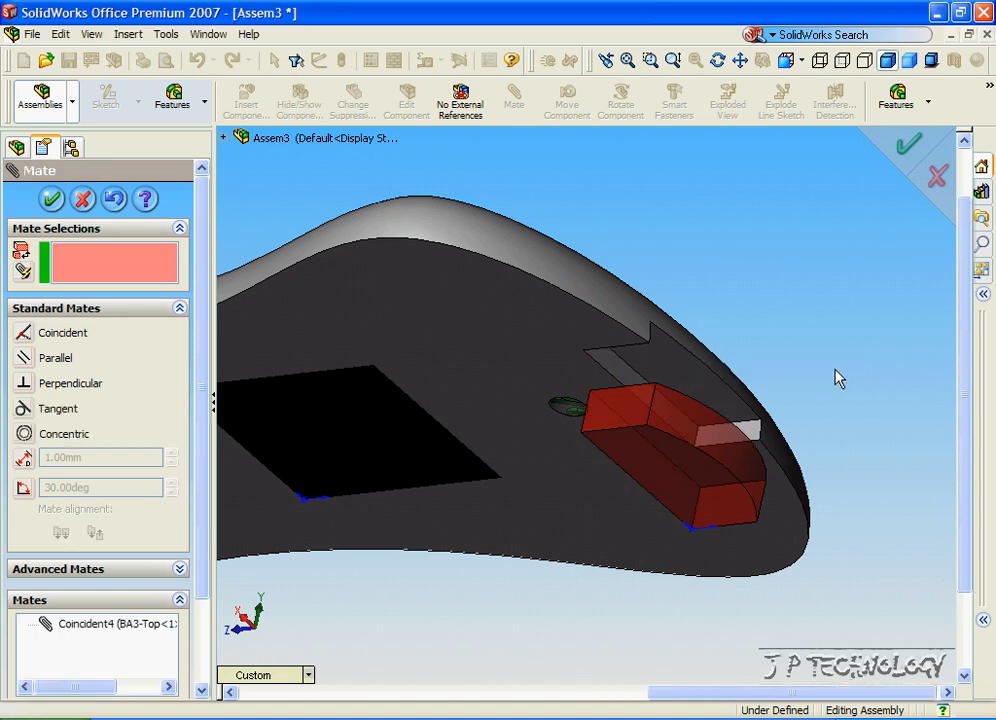
- Add a coincident mate between the light's upper face and the recessed horizontal face of the top cover's notch
middle_drag(771, 370, 735, 425)
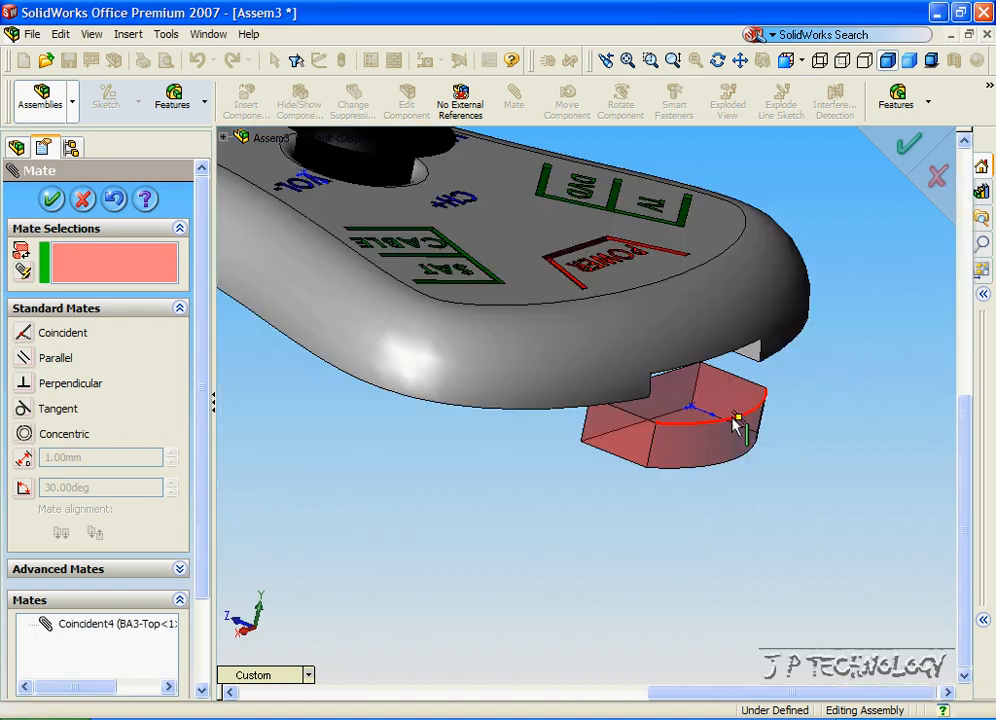
click(680, 405)
middle_drag(680, 405, 696, 436)
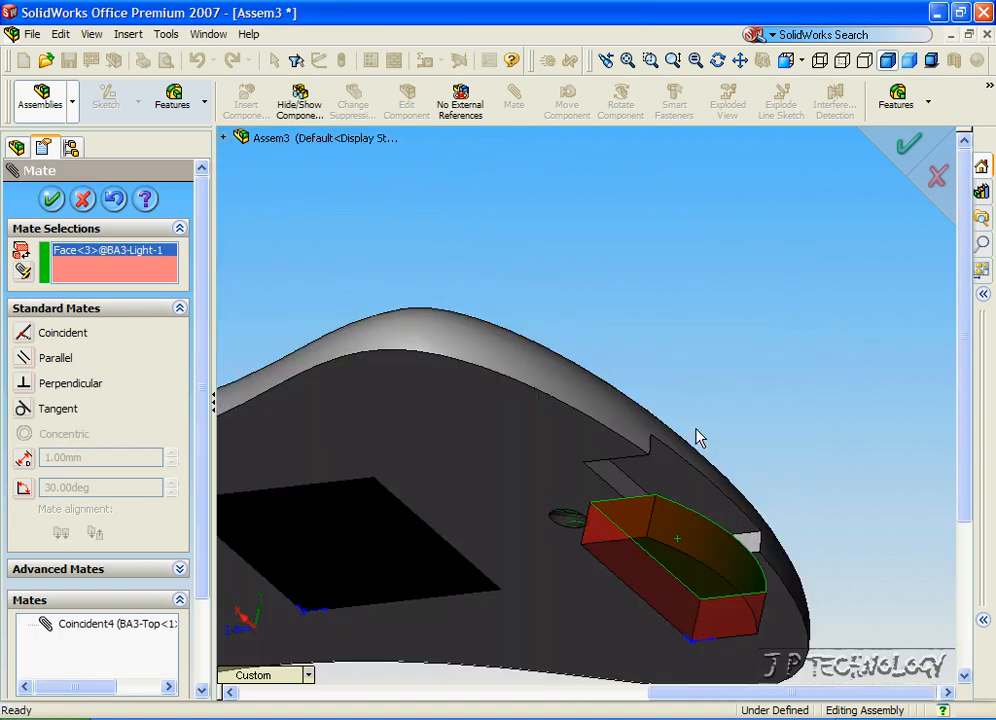
click(684, 473)
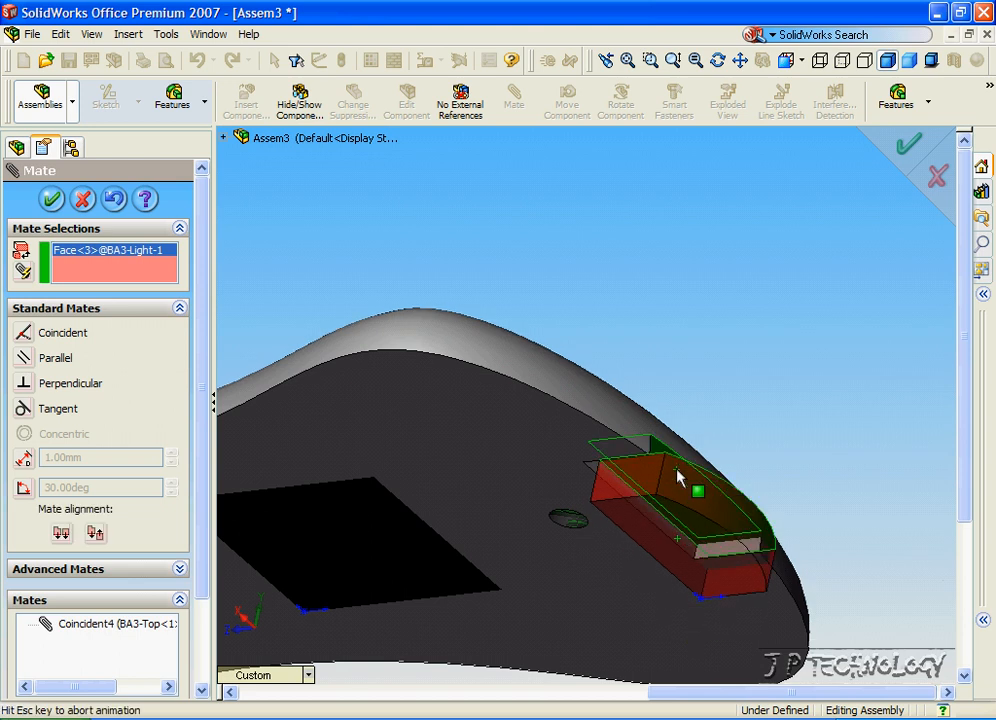
click(869, 493)
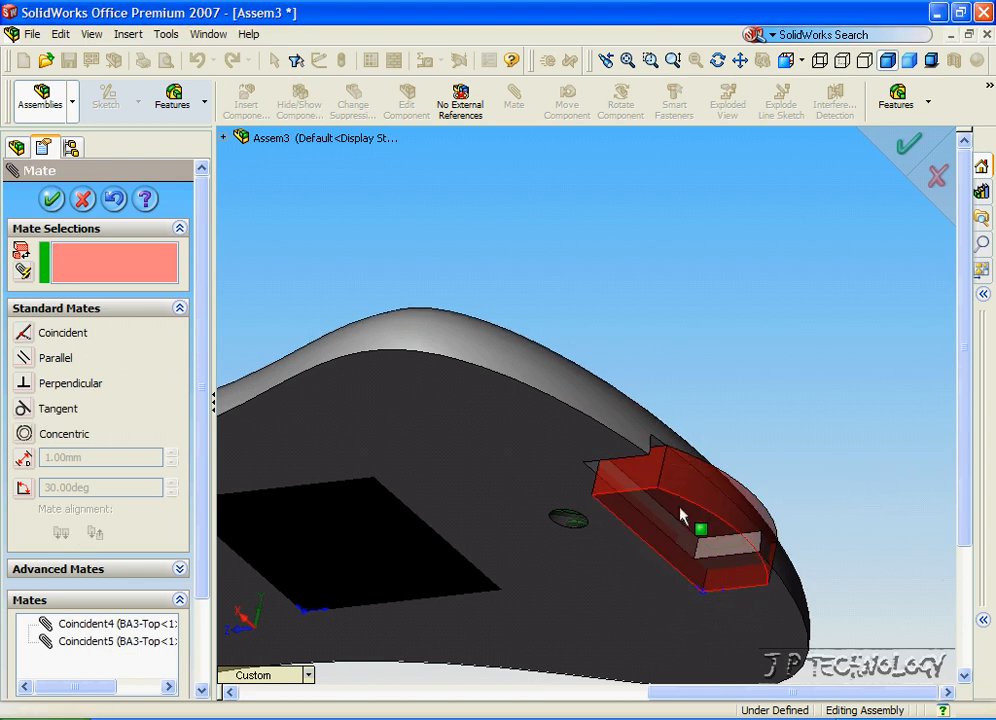
- Slide the light along the notch, mate its short end face coincident with the notch's matching side wall, and finish mating
drag(640, 496, 675, 503)
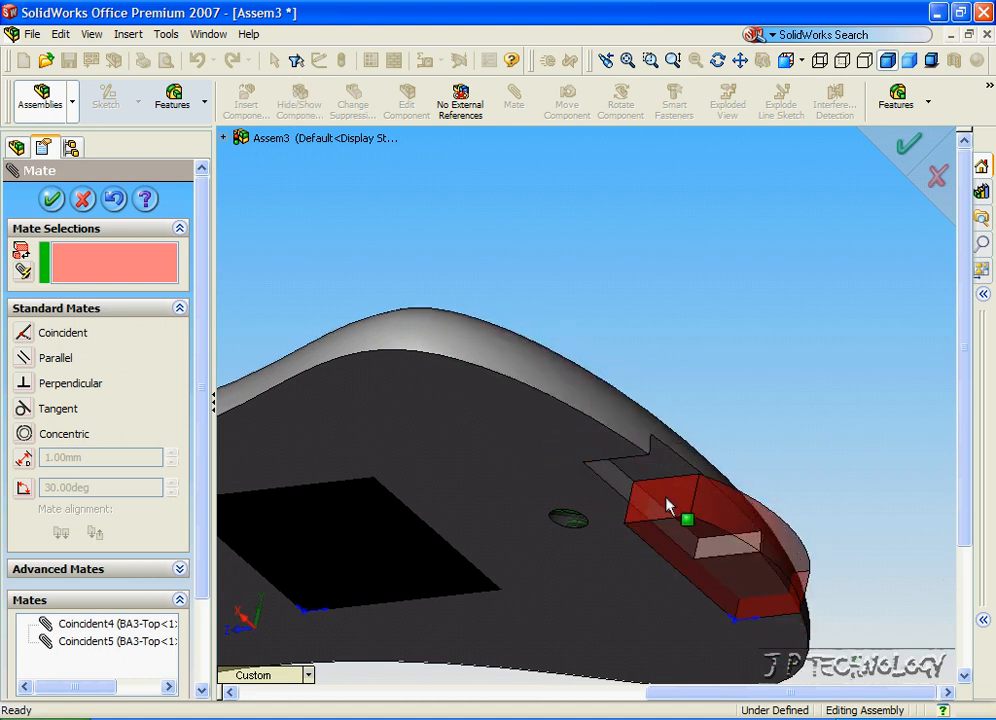
click(666, 499)
key(Left)
key(Left)
key(Left)
key(Left)
key(Left)
key(Left)
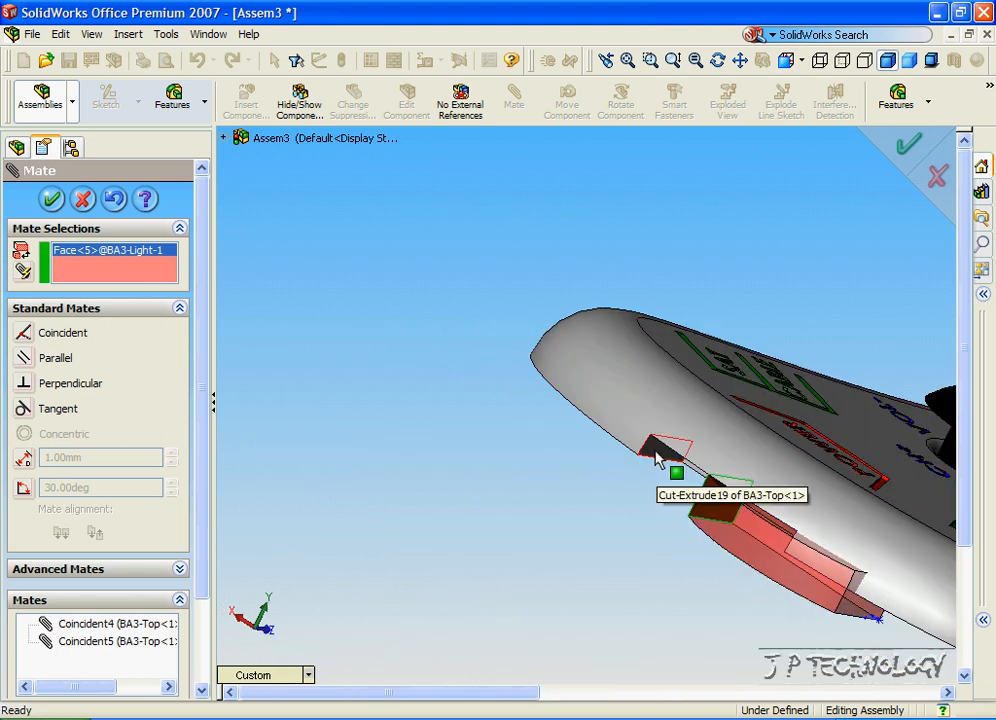
click(667, 468)
click(846, 476)
middle_drag(805, 503, 694, 509)
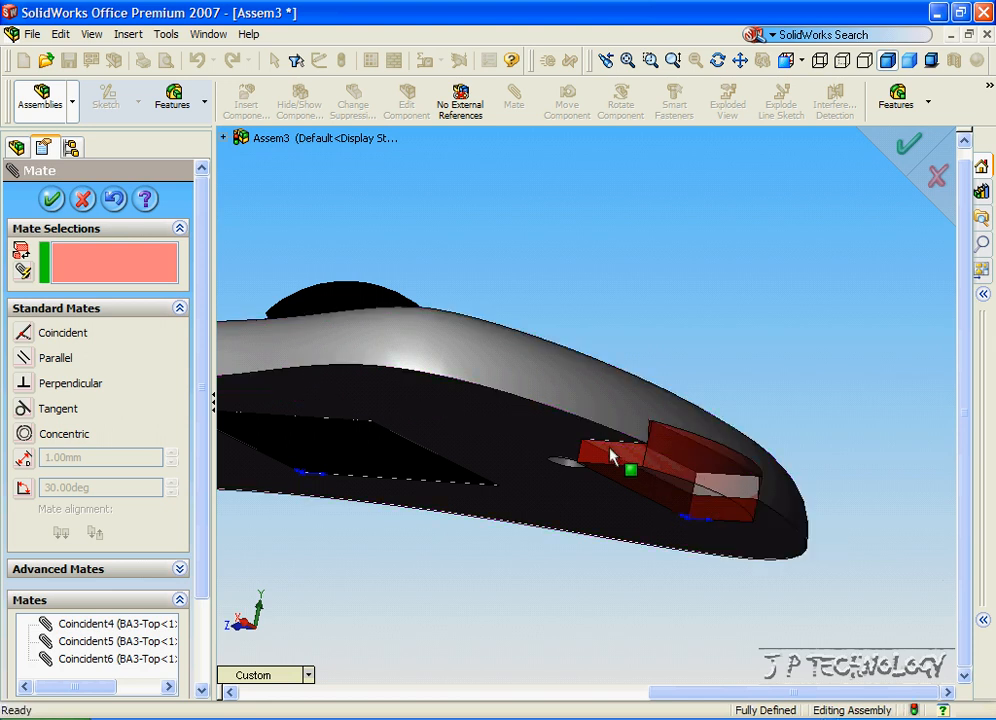
middle_drag(740, 288, 382, 407)
scroll(735, 286, up, 4)
scroll(420, 366, up, 3)
click(53, 200)
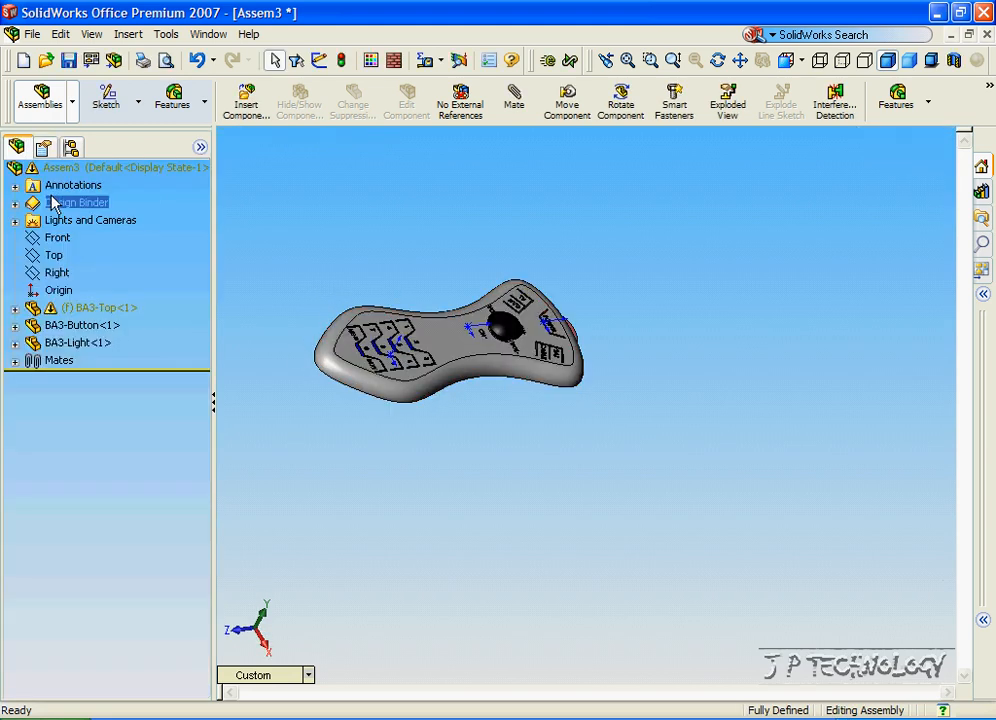
- Insert the BA3-Bottom part from the TV REMOTE folder and place it in free space beside the top cover
click(257, 103)
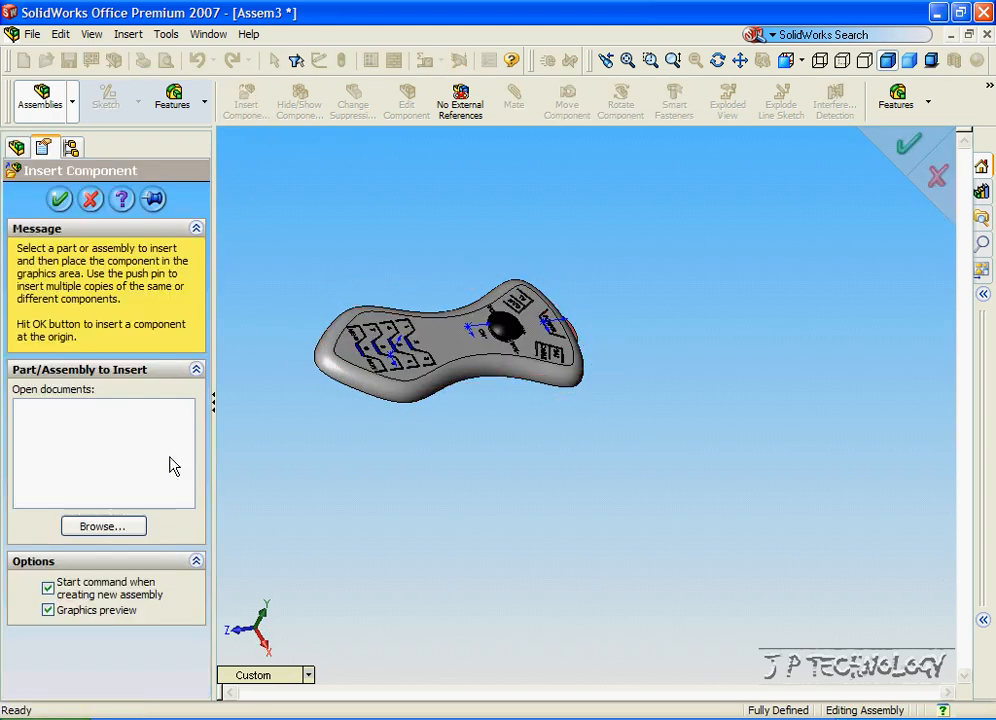
click(100, 526)
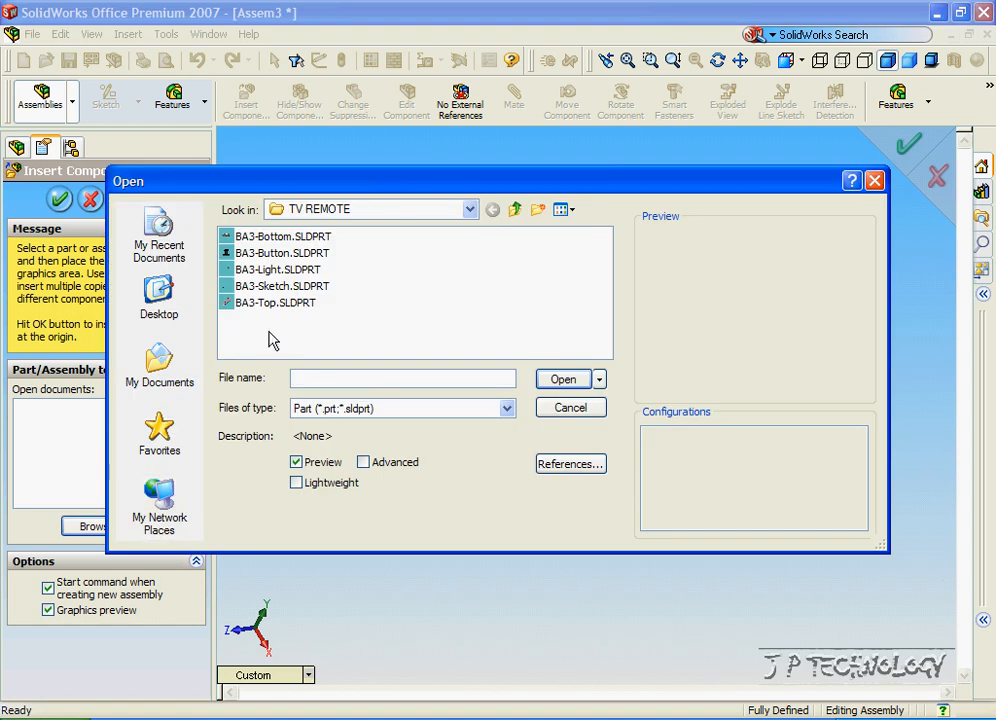
click(281, 238)
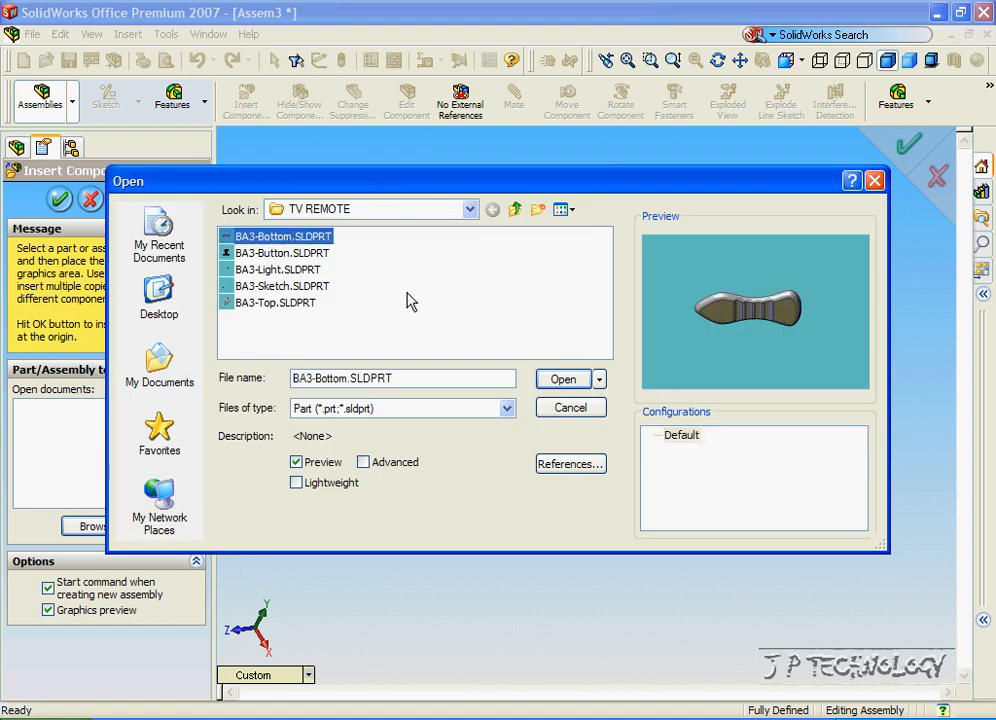
click(563, 380)
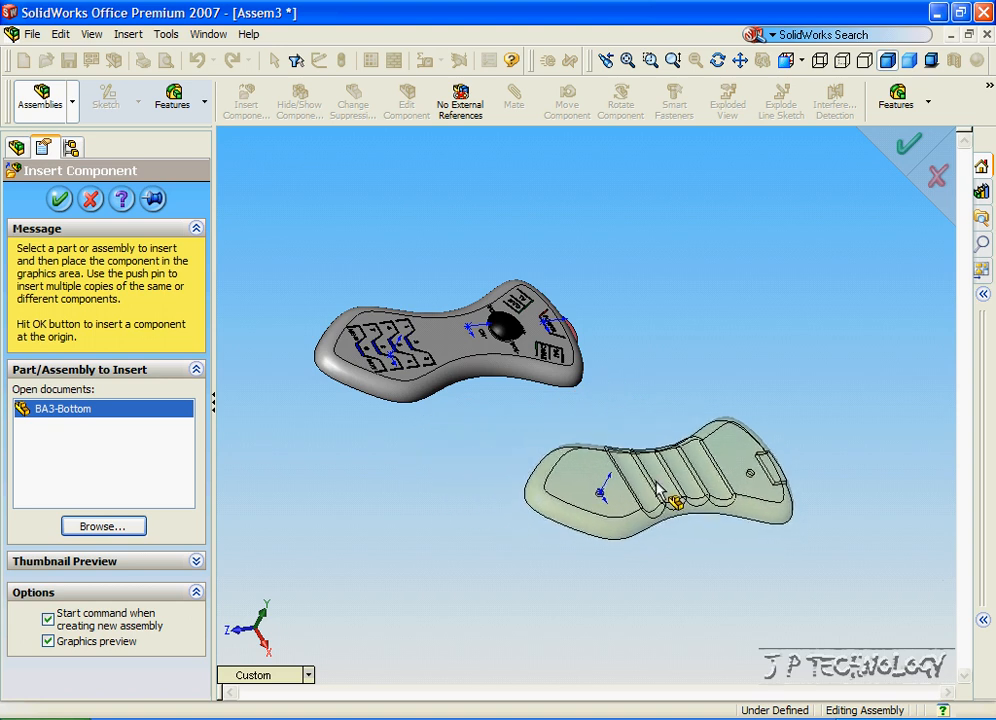
click(657, 489)
- Set up a concentric mate between the bottom part's round peg farthest from its notch and the matching hole in the top cover
middle_drag(494, 505, 567, 418)
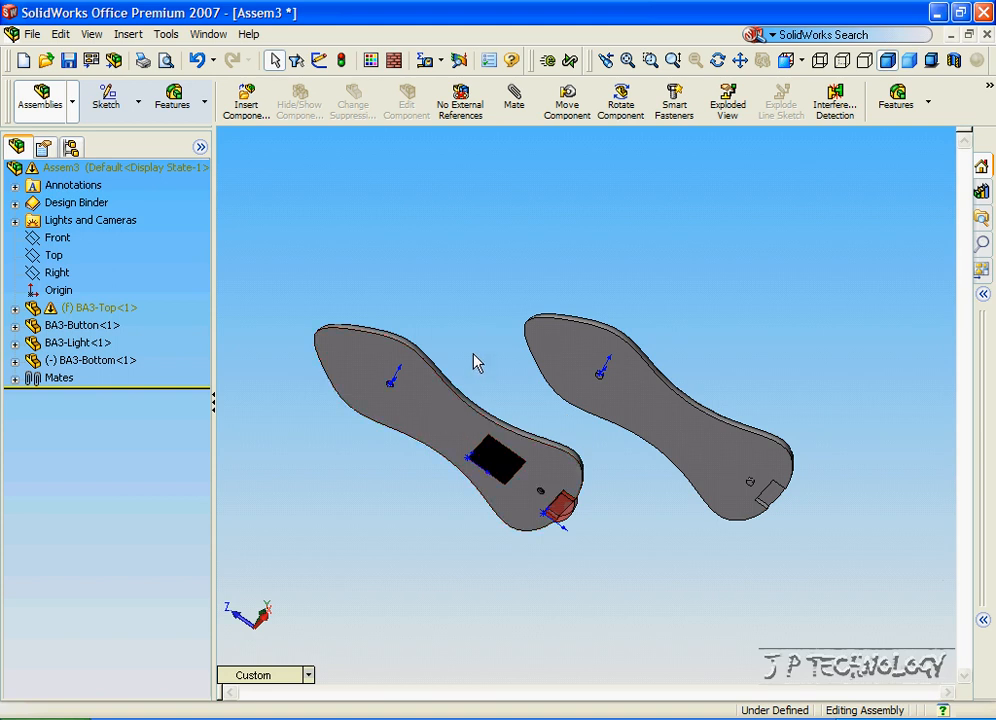
scroll(437, 396, down, 3)
scroll(437, 396, down, 2)
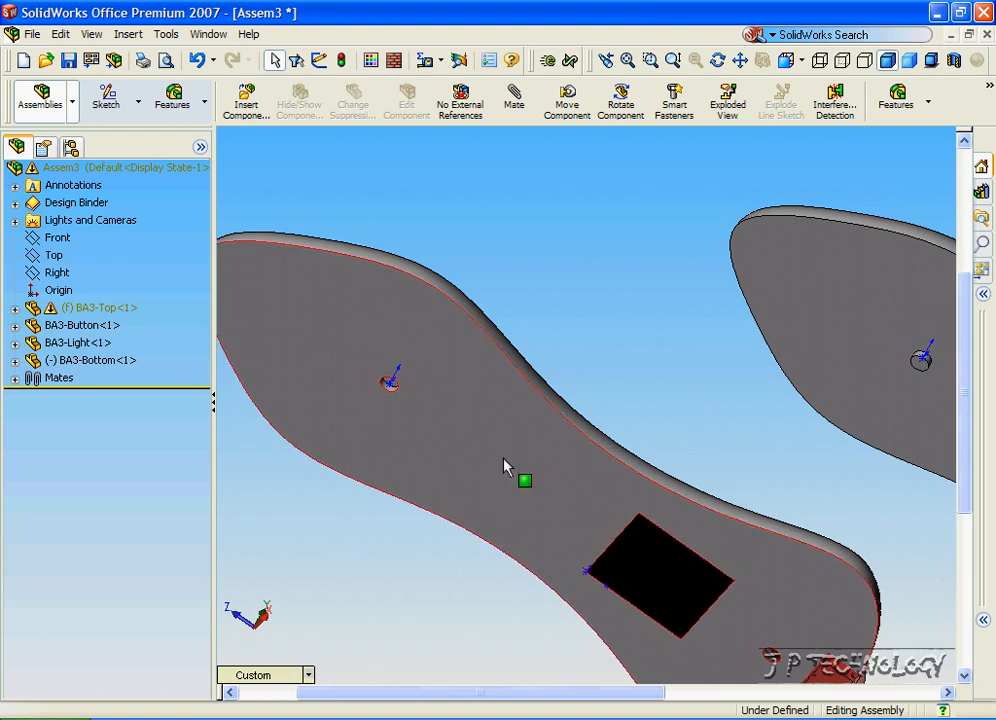
scroll(427, 411, up, 1)
scroll(867, 489, up, 4)
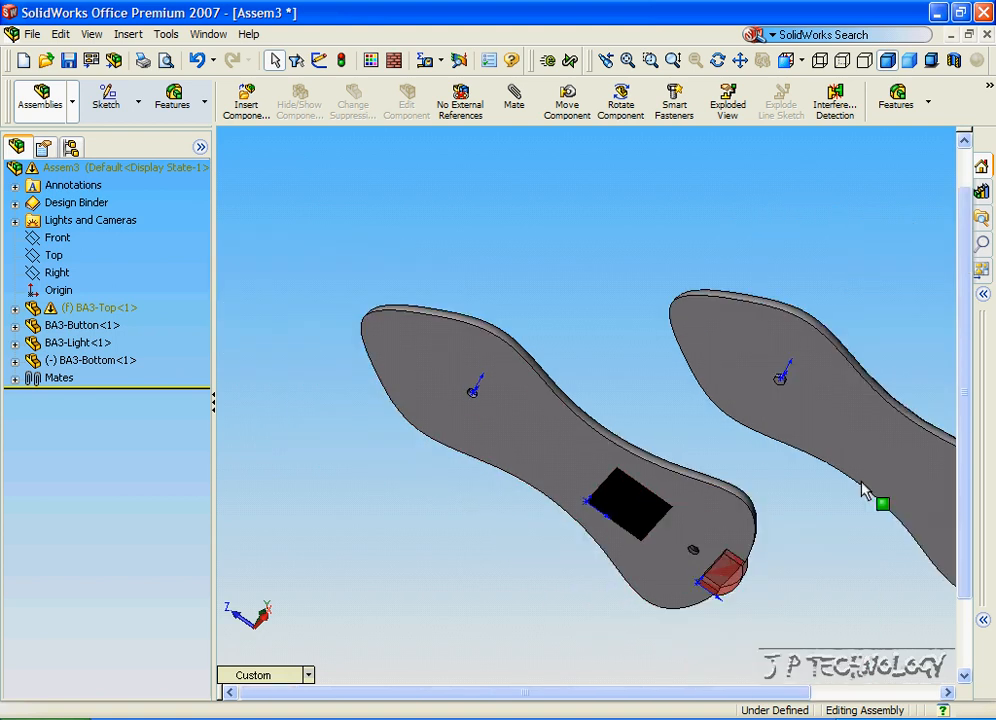
click(700, 365)
middle_drag(727, 407, 665, 393)
scroll(716, 470, down, 5)
click(584, 236)
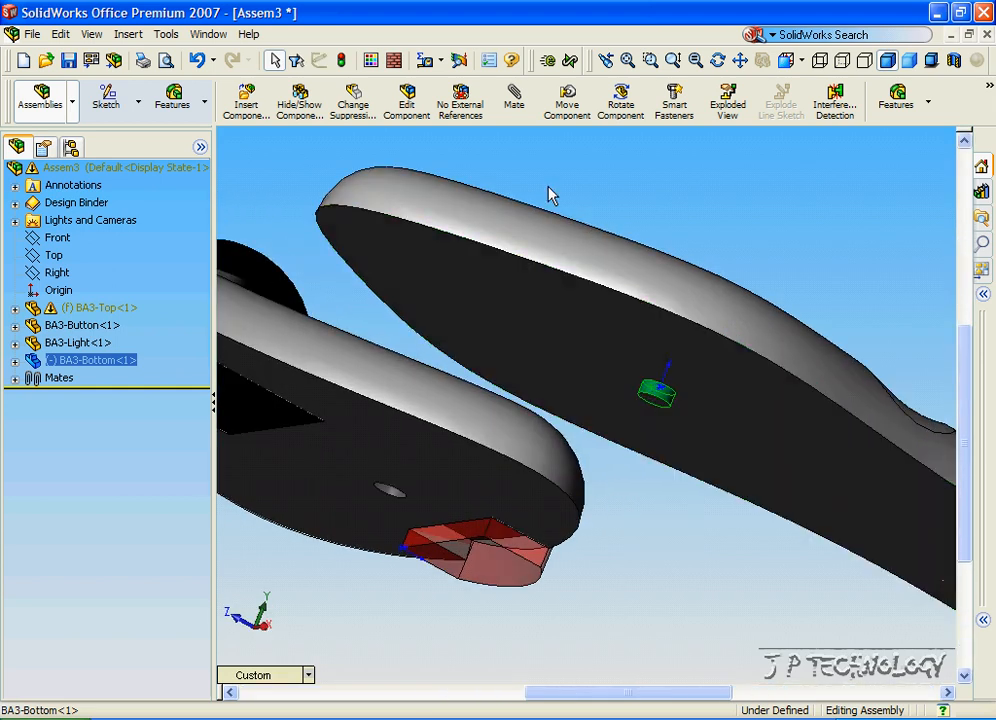
click(514, 110)
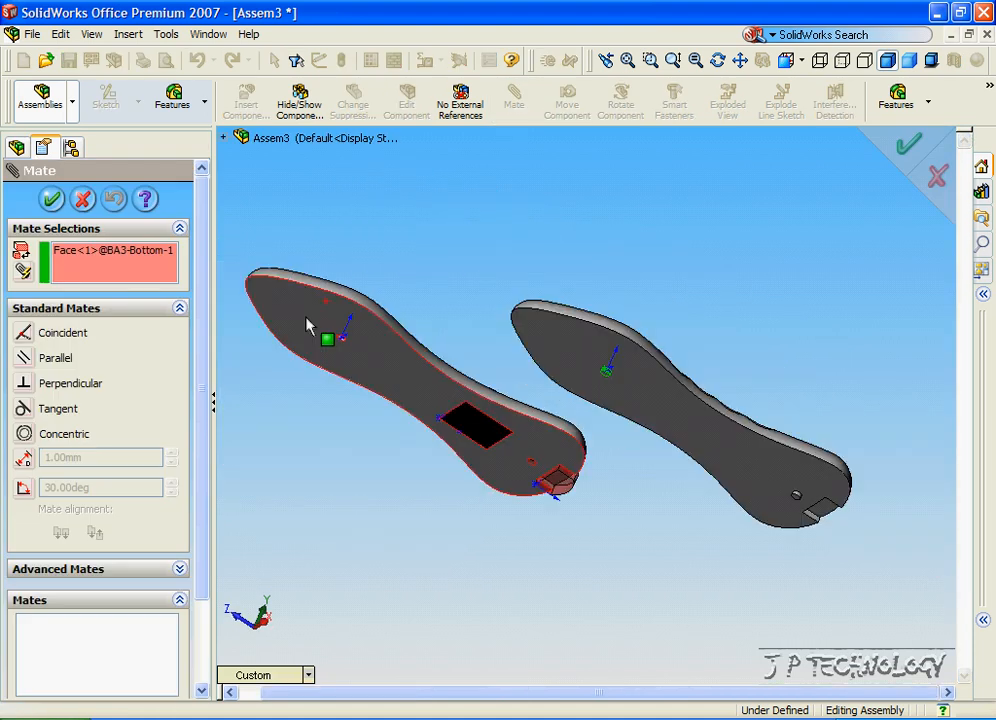
scroll(309, 326, down, 8)
click(454, 381)
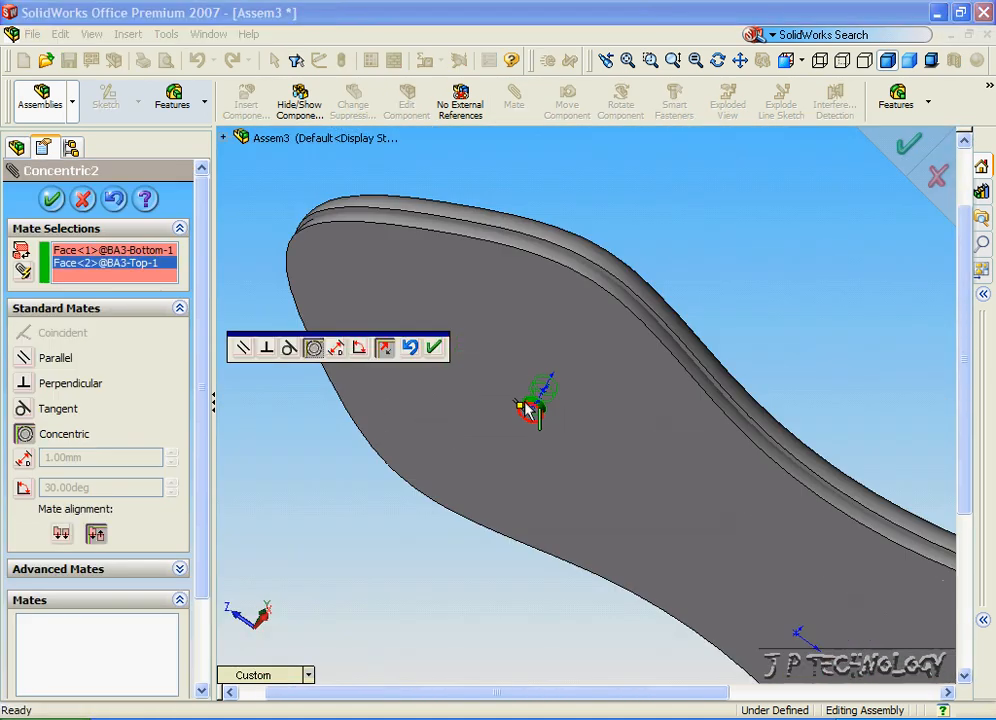
- Flip the concentric mate's alignment so the bottom part's inner face points toward the top cover, and accept the mate
scroll(526, 402, up, 3)
middle_drag(517, 396, 464, 396)
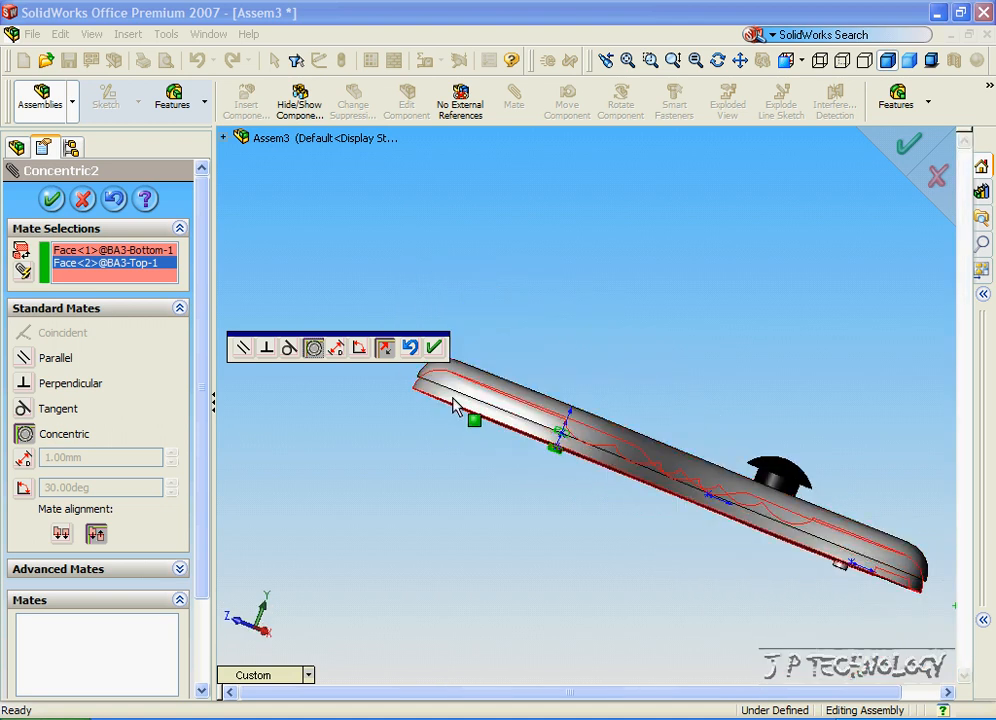
drag(427, 452, 405, 381)
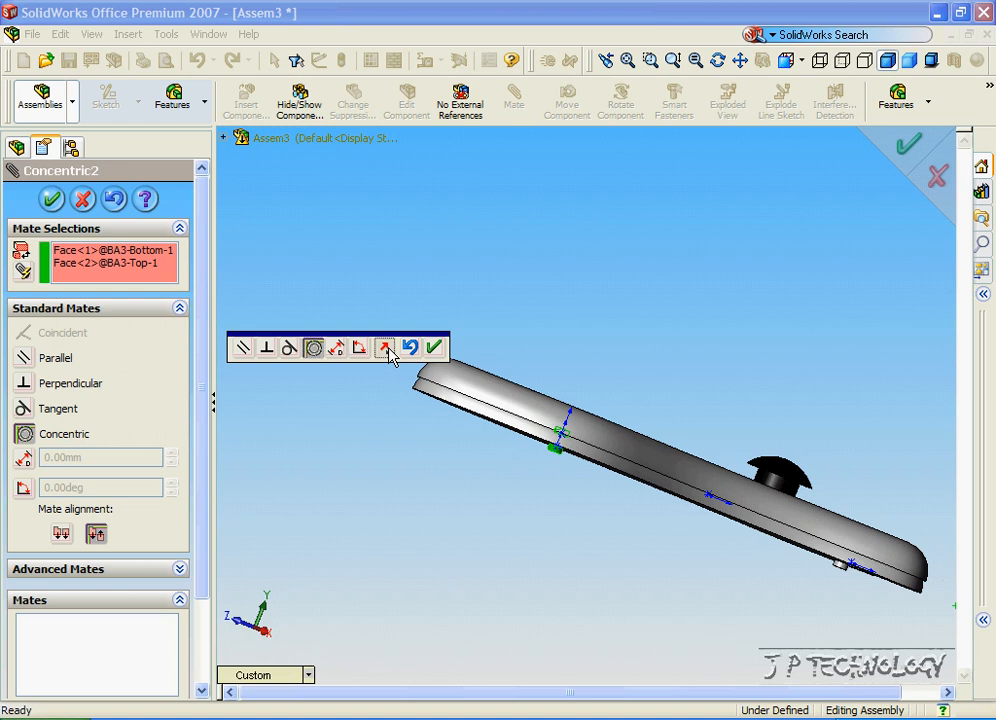
click(389, 350)
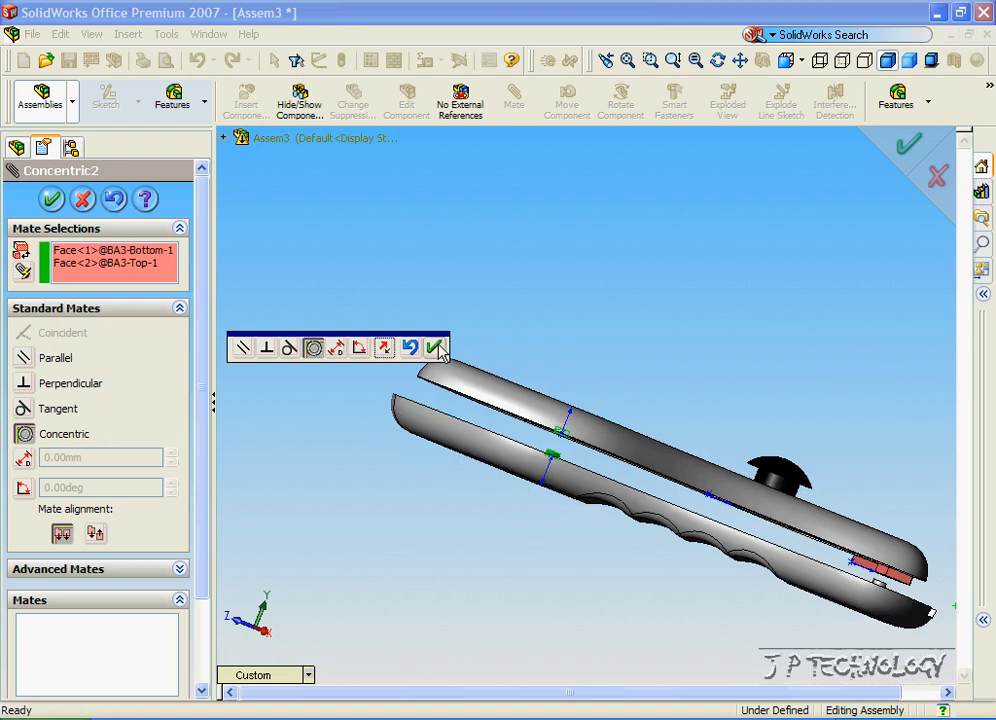
click(436, 348)
- Swing the bottom part around its mated peg axis to clear its notched end from under the top cover
middle_drag(600, 414, 727, 529)
middle_drag(803, 545, 823, 570)
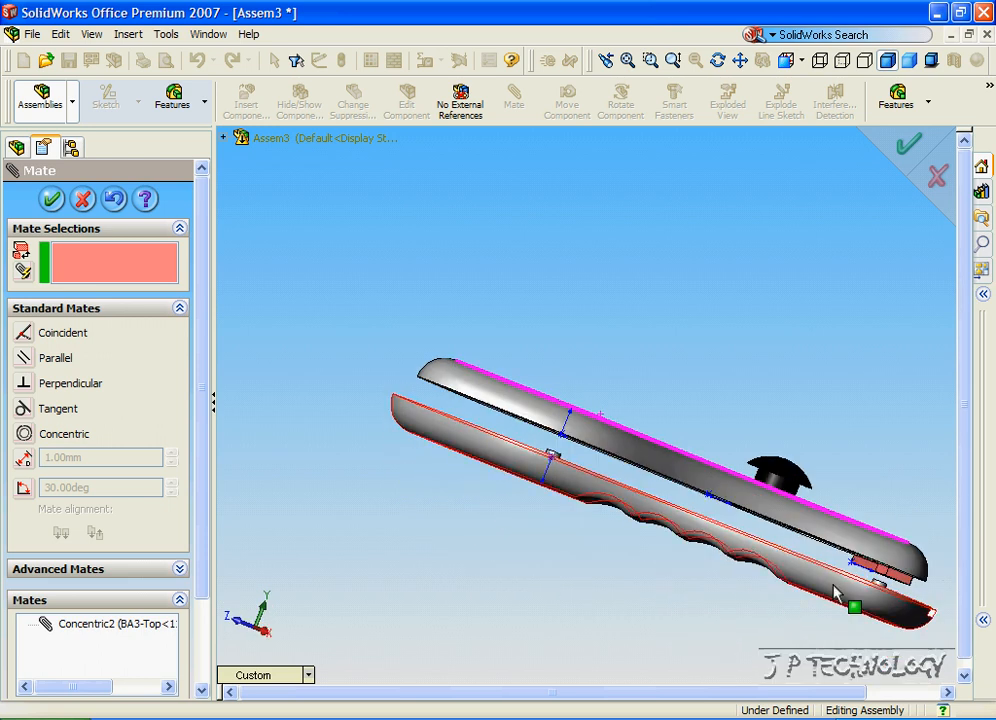
key(Up)
key(Up)
key(Up)
drag(828, 573, 660, 463)
key(Down)
key(Down)
key(Down)
key(Down)
key(Down)
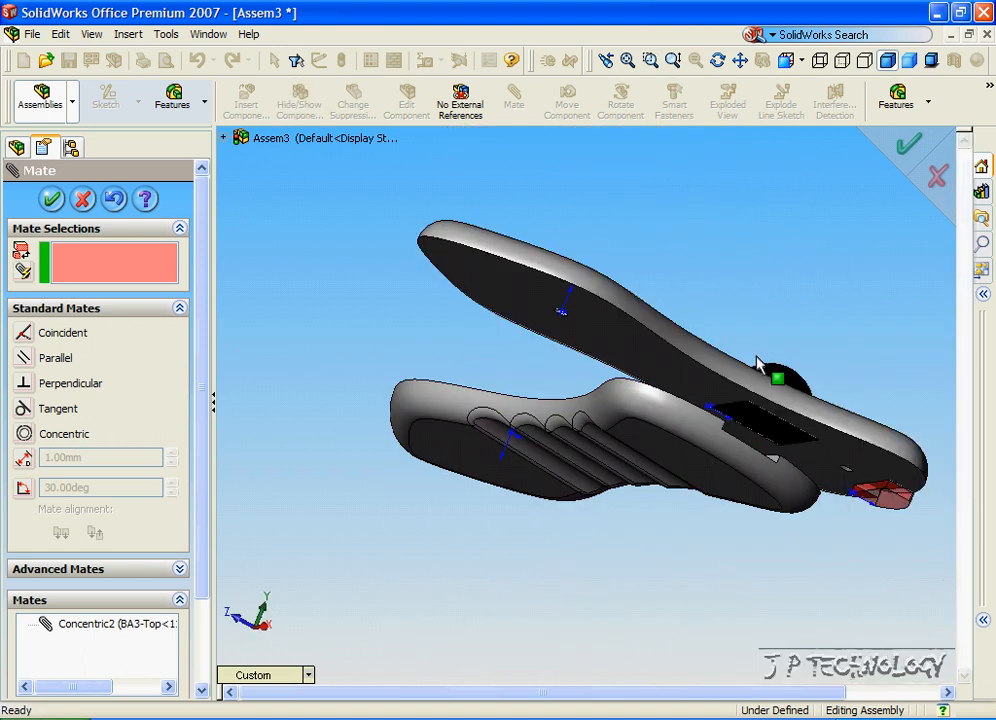
- Add a concentric mate between the edge of the bottom part's peg beside its notch and the top cover's hole near the light
scroll(720, 417, down, 3)
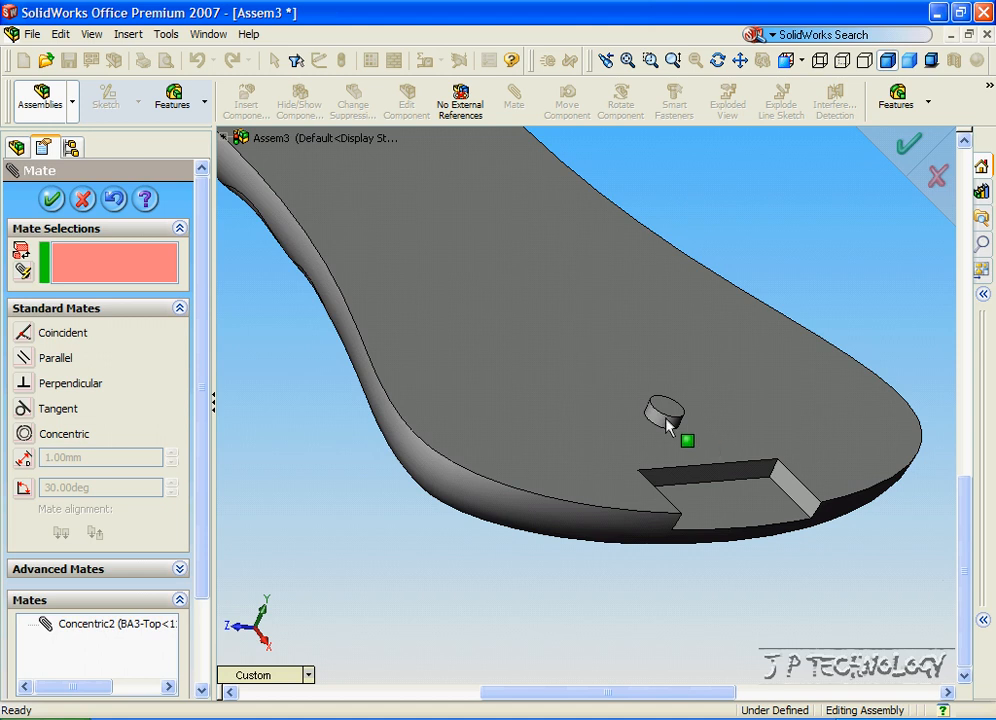
click(667, 418)
scroll(752, 288, up, 6)
key(Up)
key(Up)
key(Up)
key(Up)
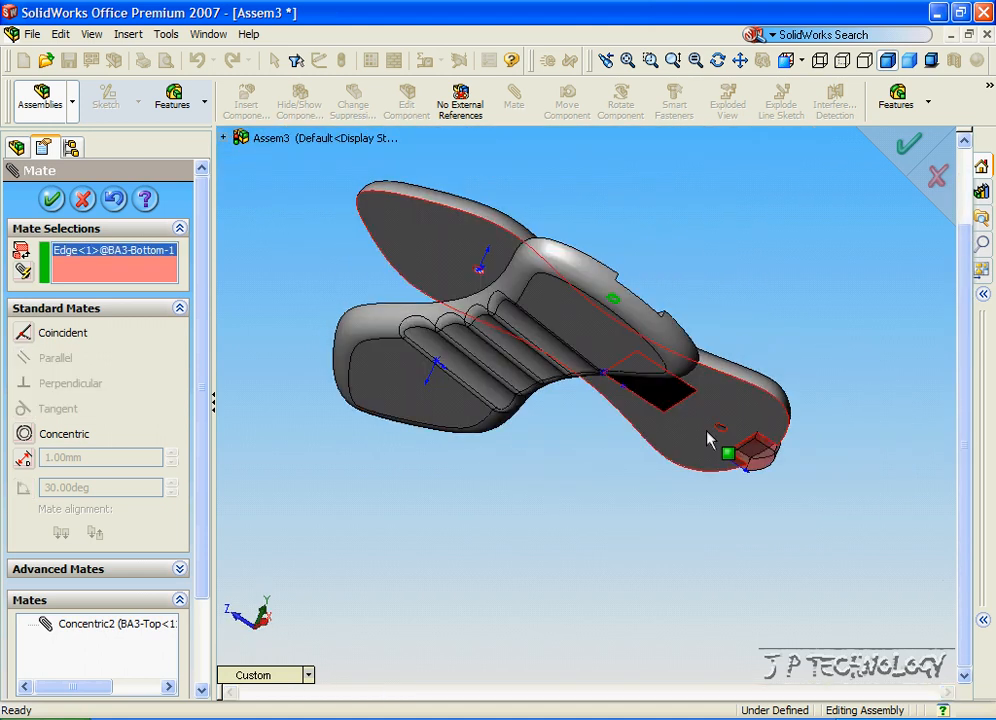
scroll(712, 443, down, 6)
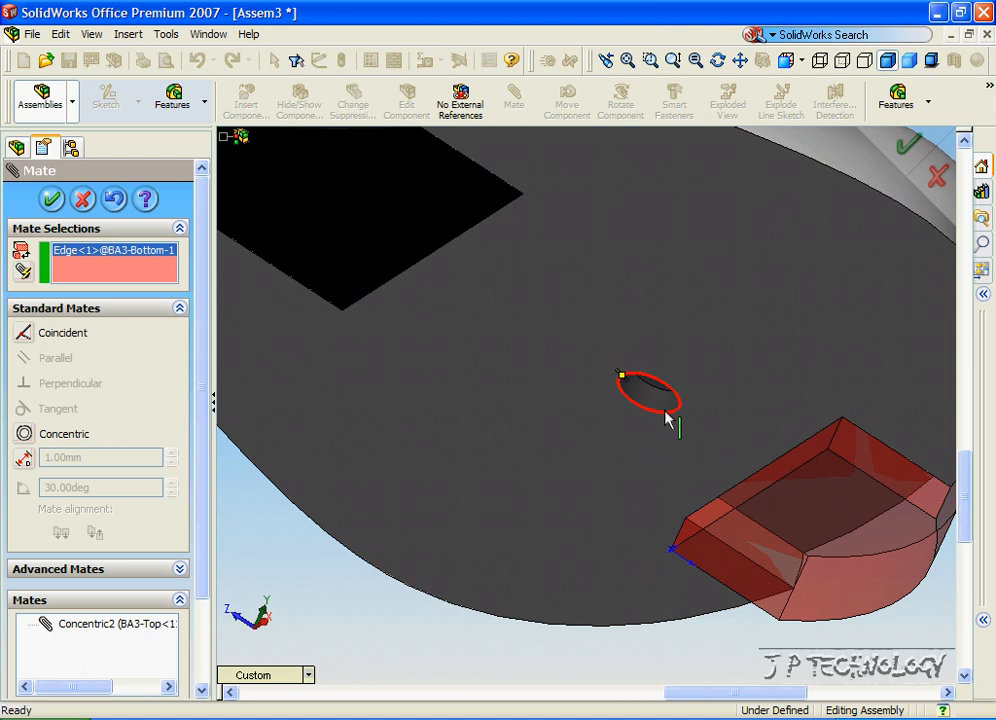
click(667, 418)
click(714, 438)
click(787, 437)
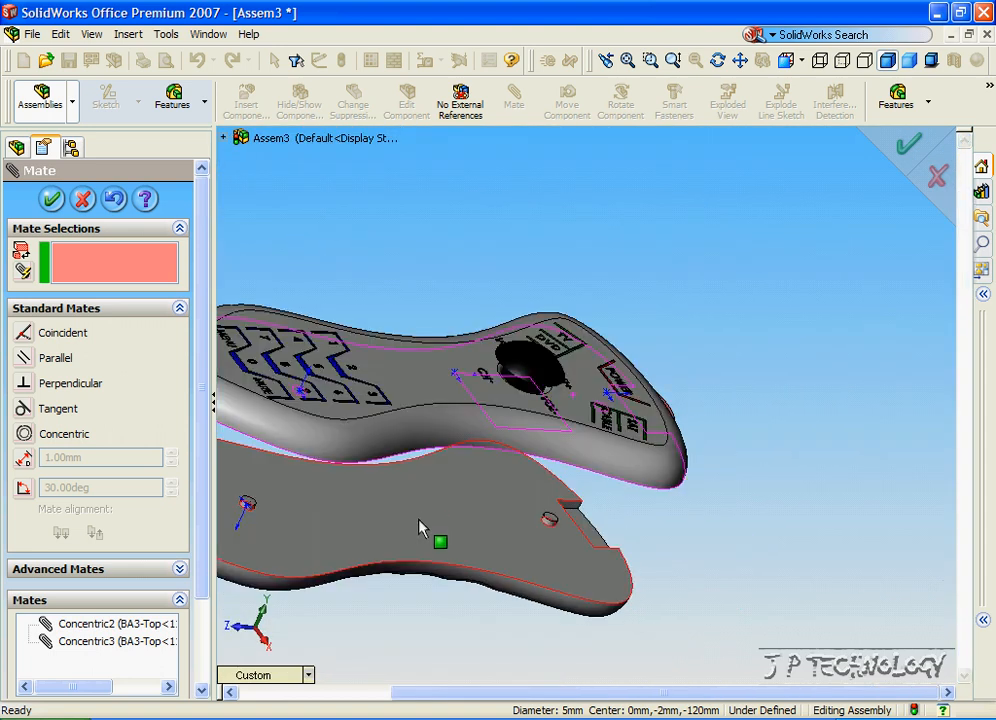
- Add a coincident mate between the bottom part's flat inner face and the top cover's underside face, and finish mating
mouse_move(425, 517)
mouse_down()
mouse_move(494, 282)
mouse_move(442, 573)
mouse_move(436, 381)
mouse_move(434, 529)
mouse_move(435, 515)
mouse_up()
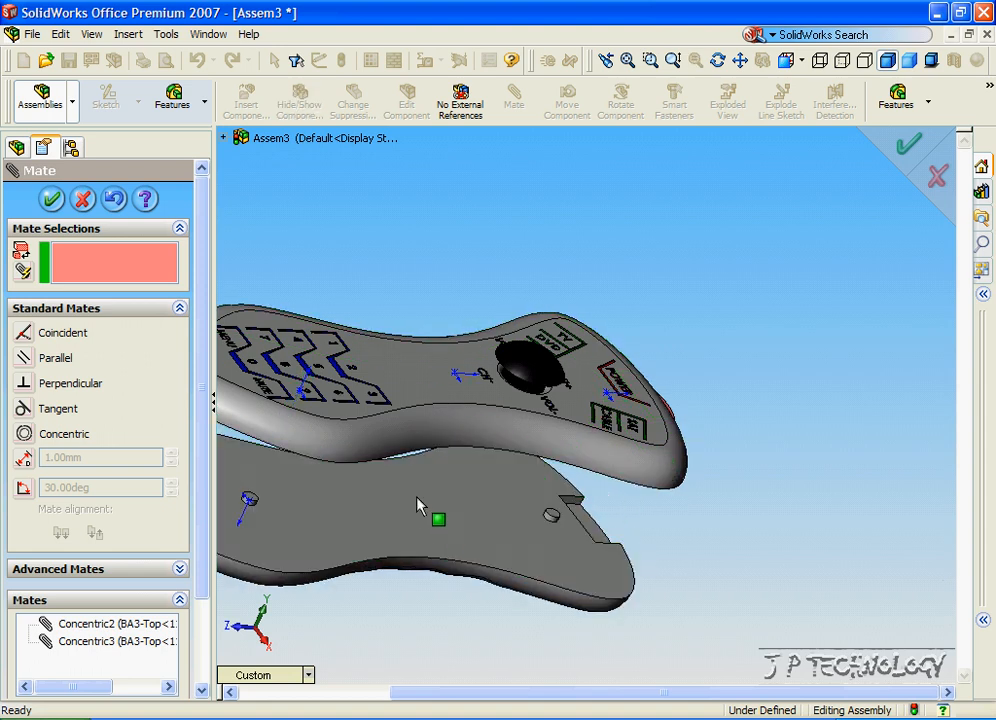
click(406, 511)
middle_drag(406, 511, 367, 337)
click(367, 338)
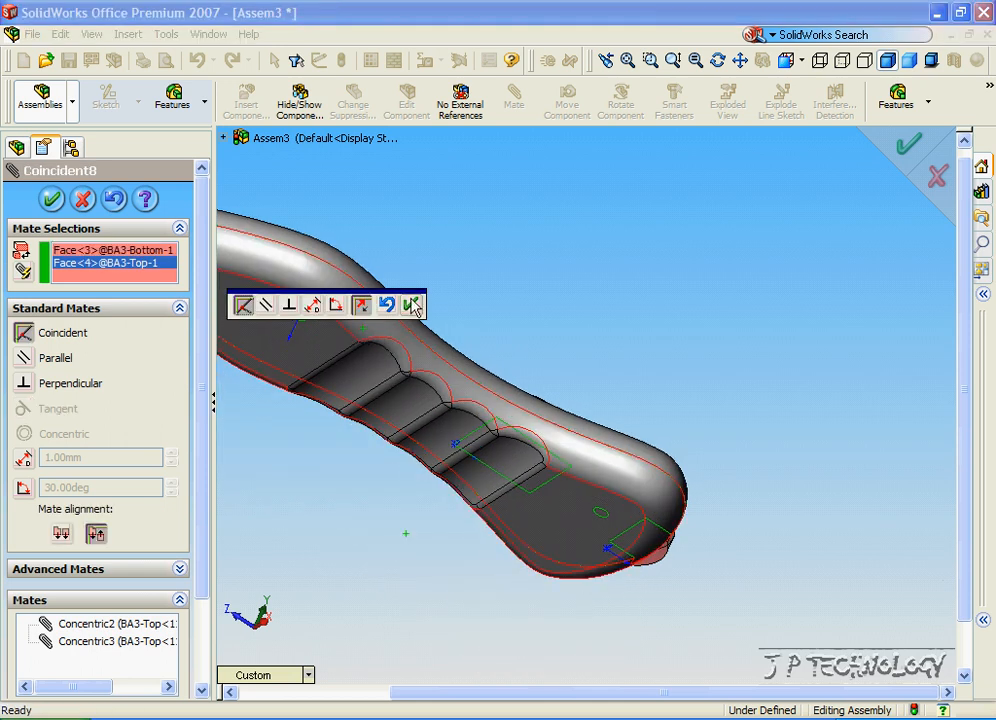
click(412, 304)
middle_drag(499, 269, 605, 346)
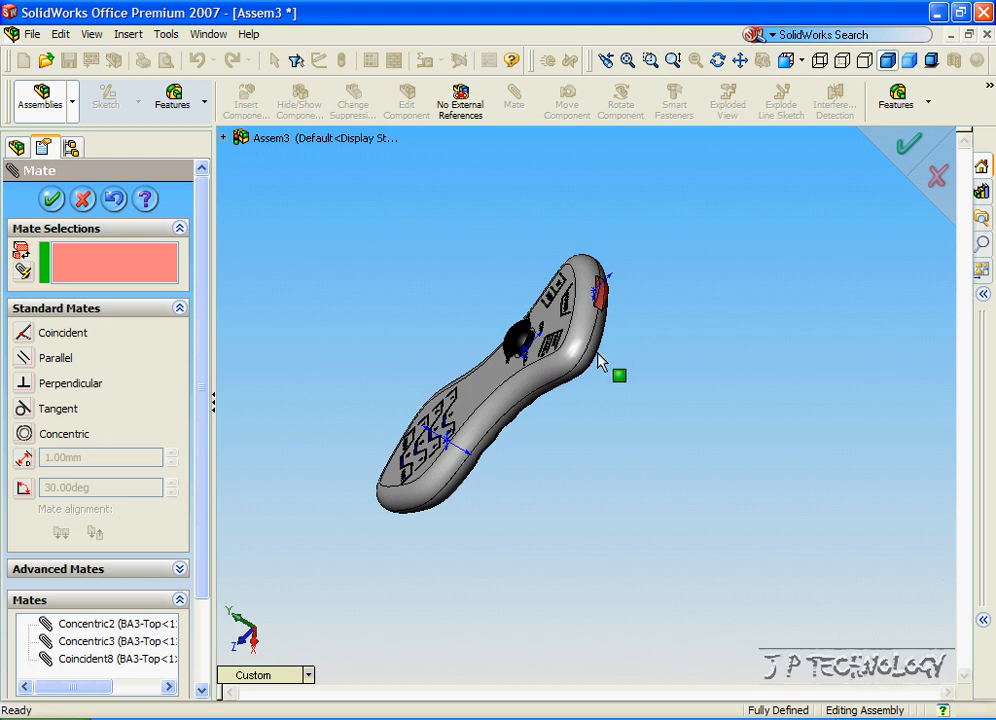
click(54, 204)
- Hide the origins throughout the assembly
middle_drag(290, 276, 380, 266)
click(91, 35)
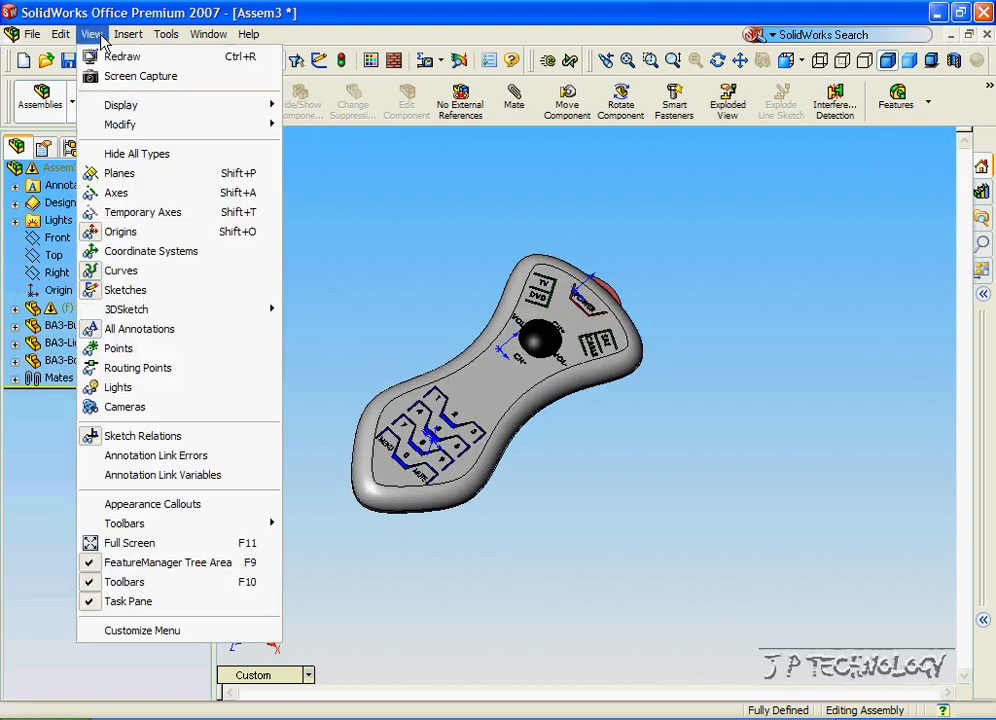
click(121, 232)
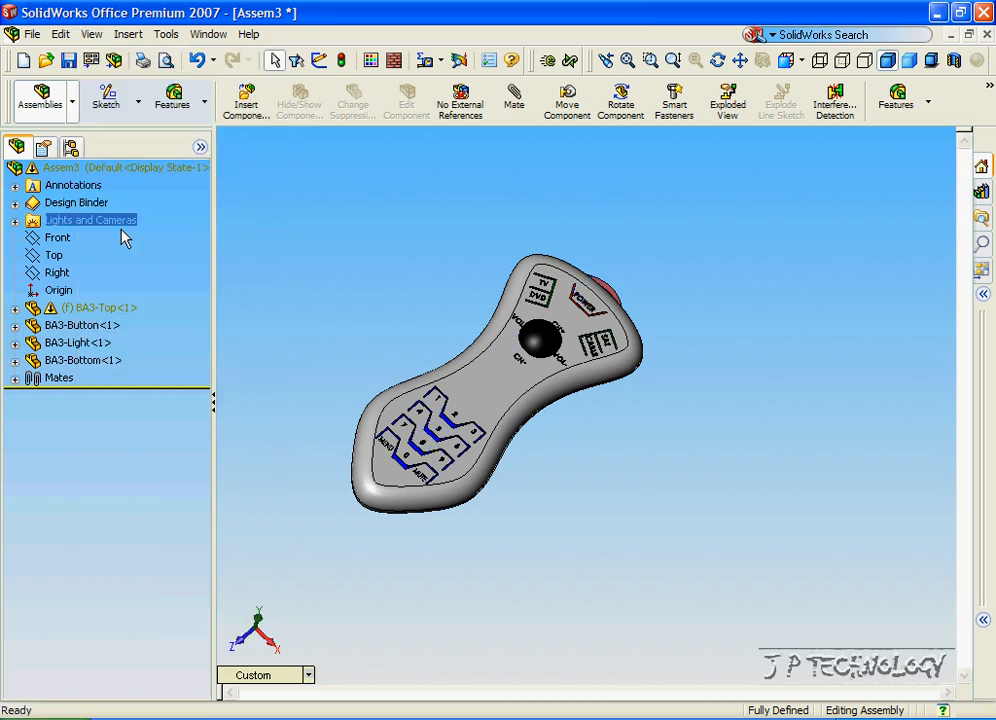
- Test whether the top cover and round button can still be moved, and examine the remote from its underside
mouse_move(338, 287)
middle_down()
mouse_move(485, 345)
mouse_move(445, 400)
mouse_move(502, 388)
middle_up()
click(503, 387)
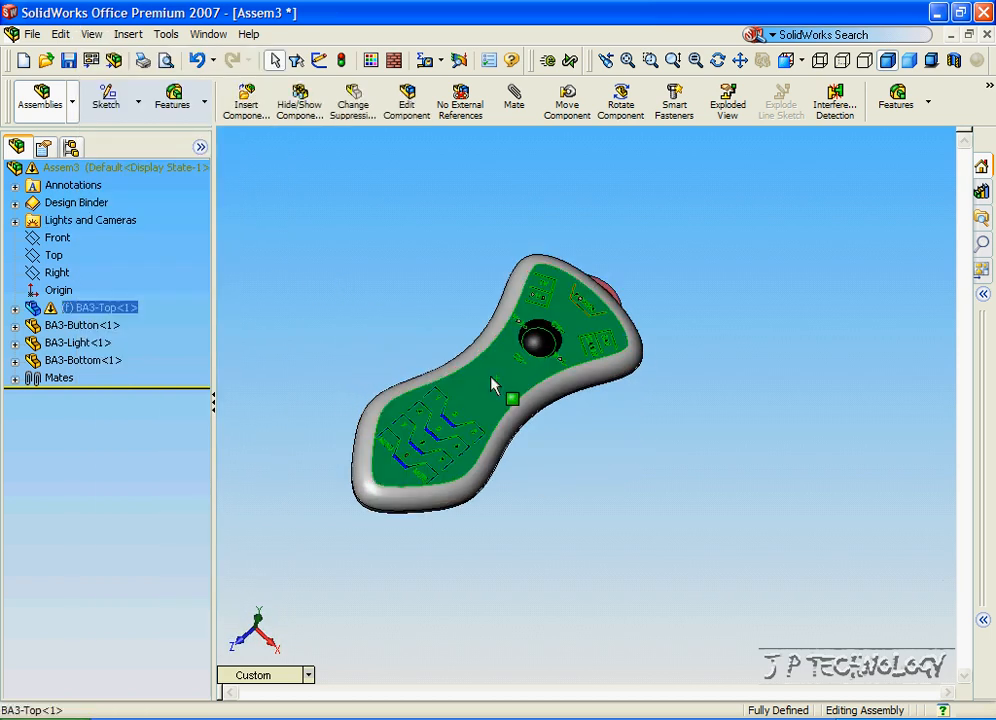
click(709, 329)
click(541, 335)
drag(541, 335, 746, 303)
click(746, 303)
middle_drag(745, 302, 458, 318)
click(423, 325)
- Display the assembled remote in the standard isometric view
click(329, 655)
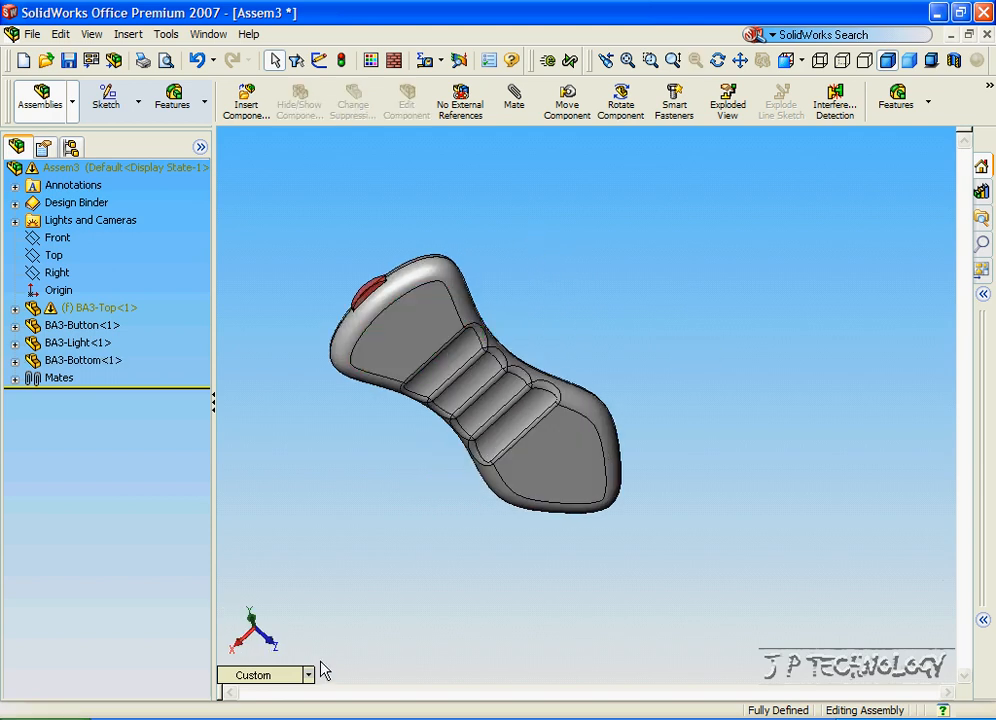
click(308, 677)
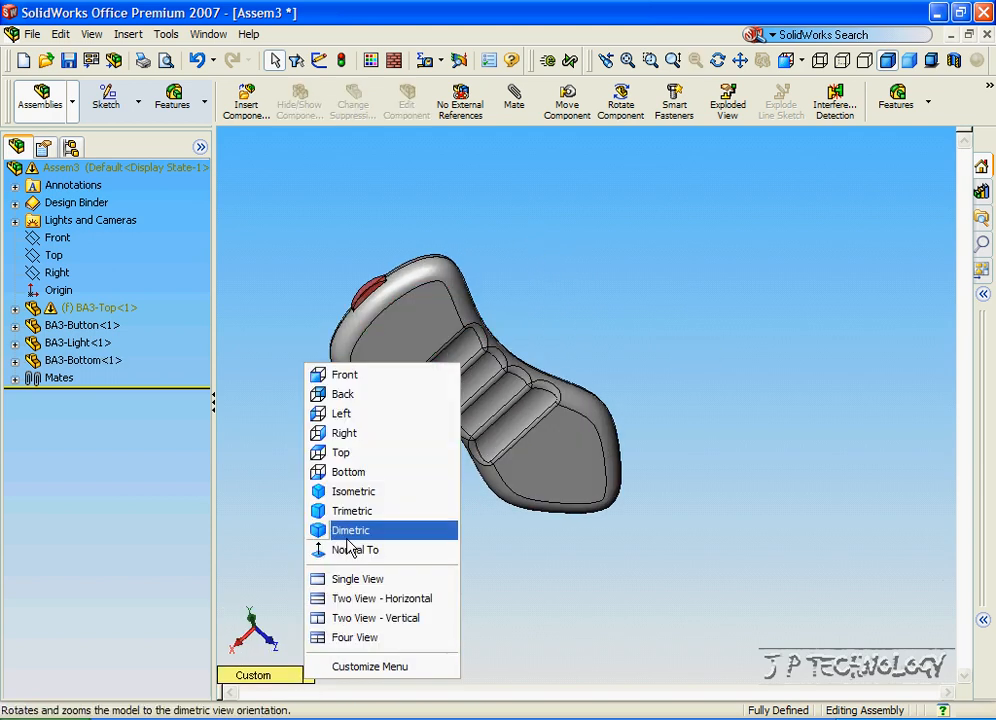
click(355, 488)
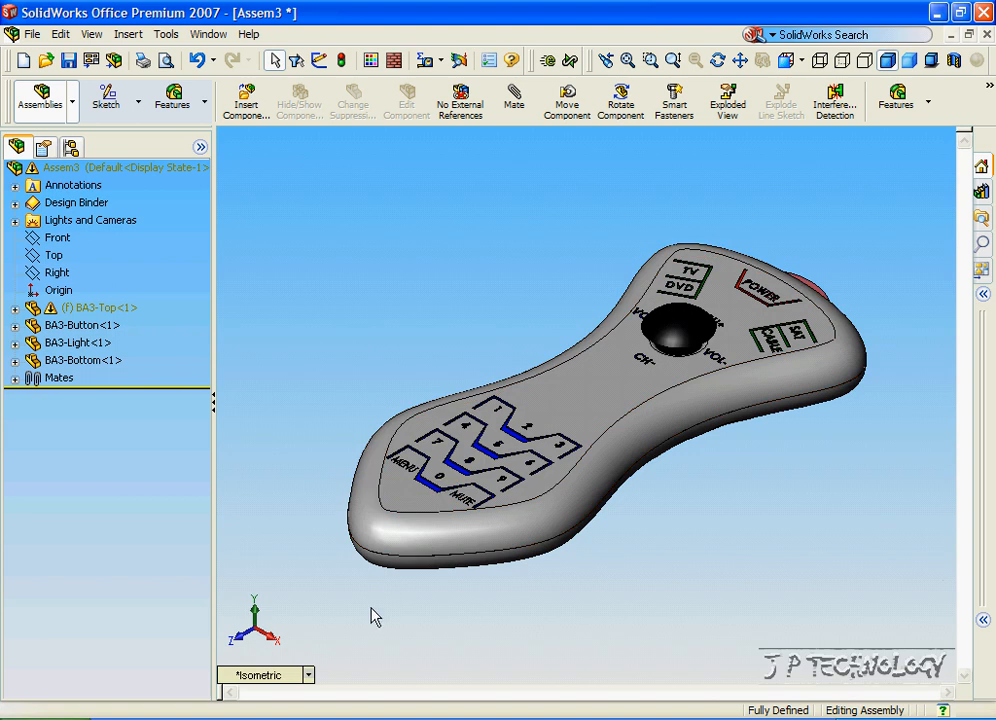